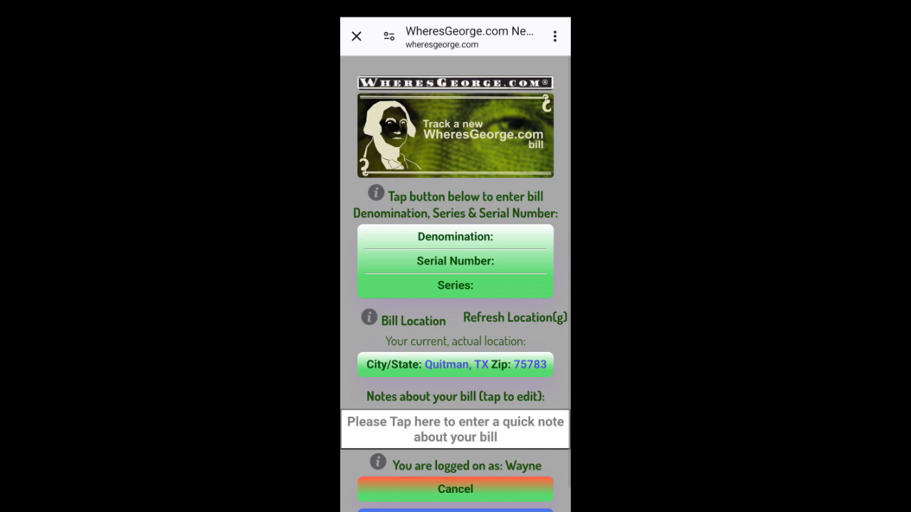
Set the bill's denomination to $5 and its series to 2013 in the picker.
{"action": "left_click", "coordinate": [455, 260]}
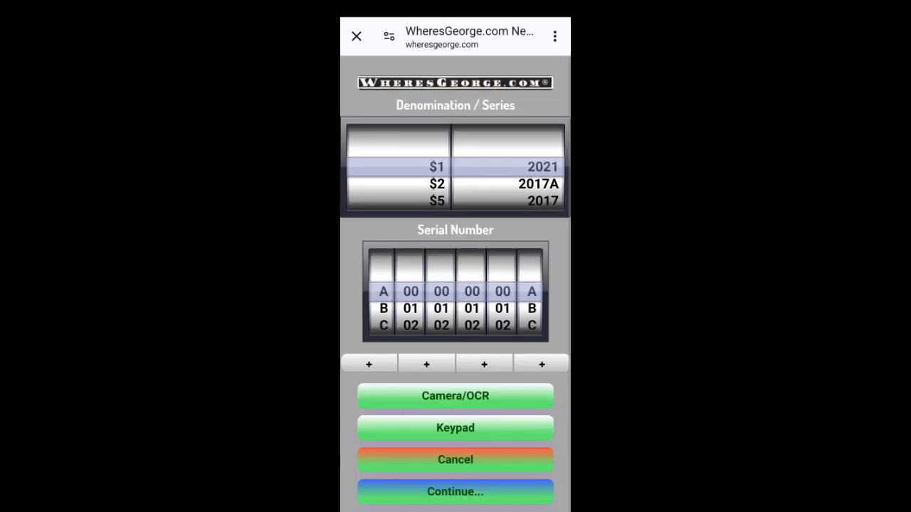
{"action": "left_click_drag", "start_coordinate": [434, 199], "coordinate": [434, 165]}
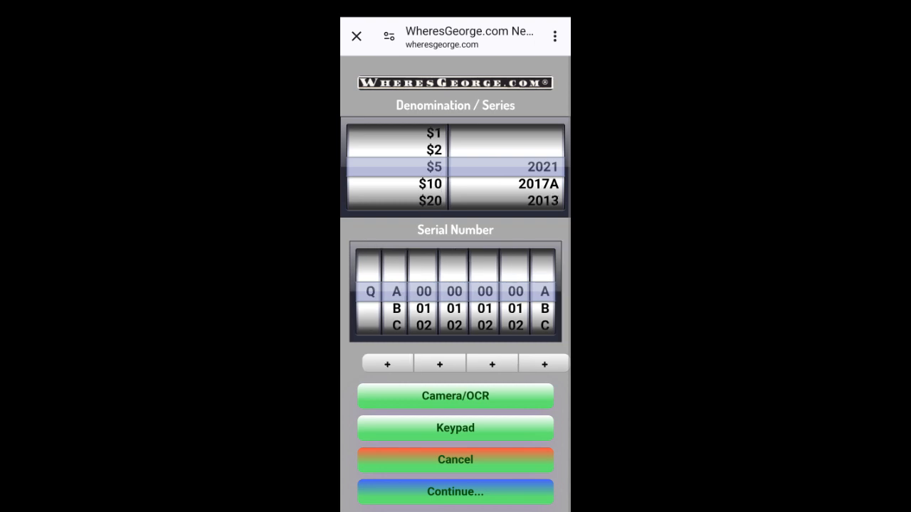
{"action": "left_click_drag", "start_coordinate": [539, 201], "coordinate": [540, 166]}
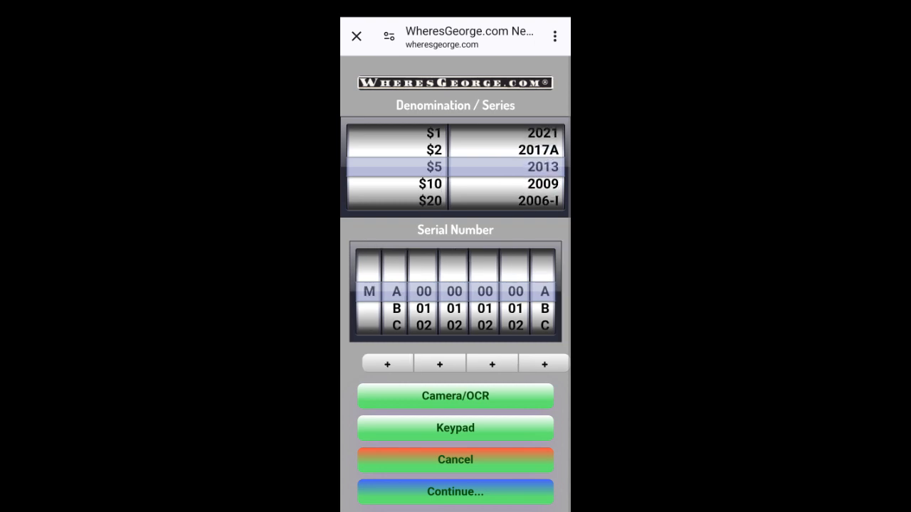
{"action": "left_click", "coordinate": [454, 428]}
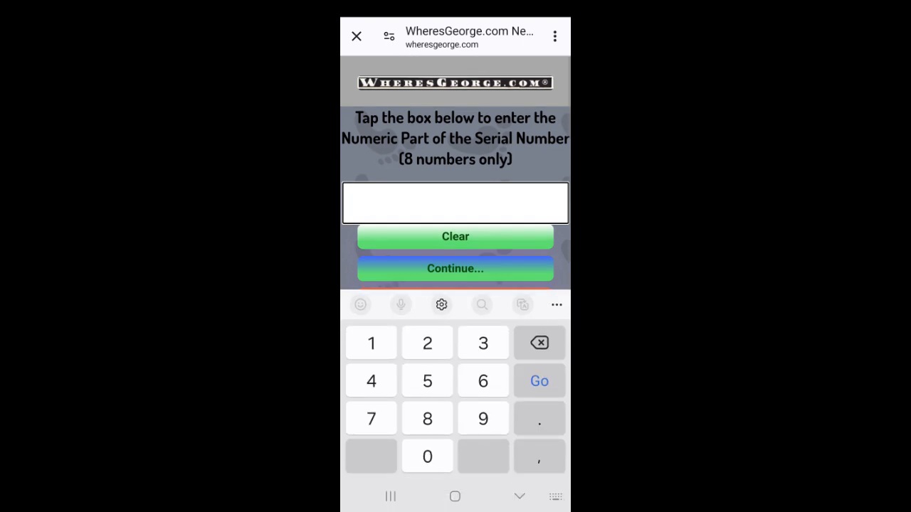
{"action": "left_click", "coordinate": [370, 418]}
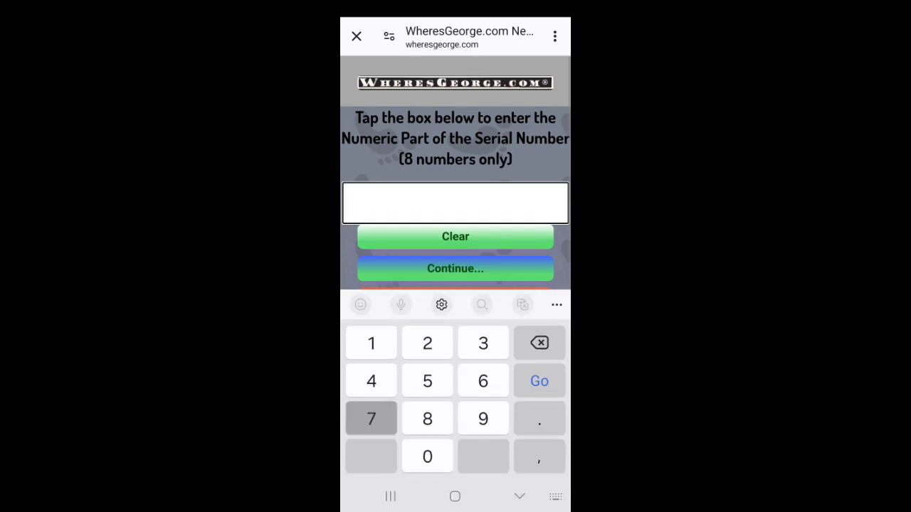
{"action": "left_click", "coordinate": [483, 381]}
{"action": "left_click", "coordinate": [482, 343]}
{"action": "left_click", "coordinate": [427, 381]}
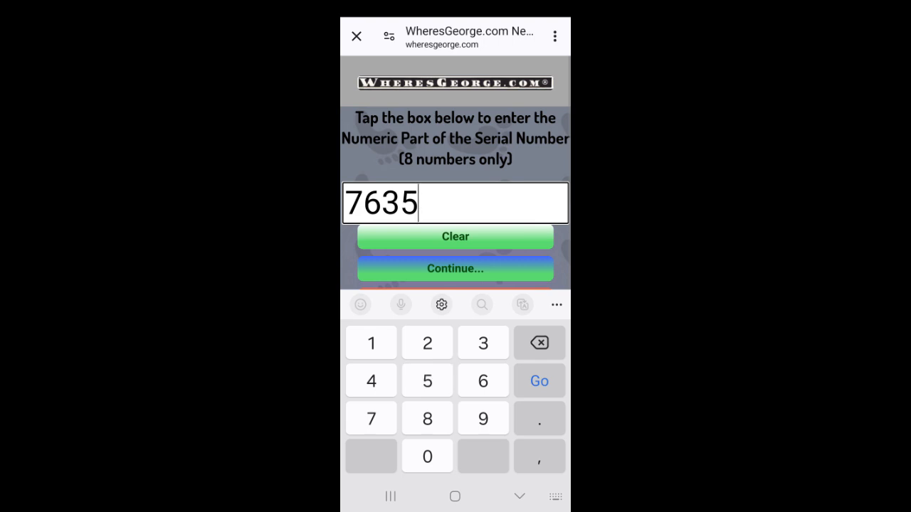
{"action": "left_click", "coordinate": [427, 418]}
{"action": "left_click", "coordinate": [482, 381]}
{"action": "left_click", "coordinate": [427, 343]}
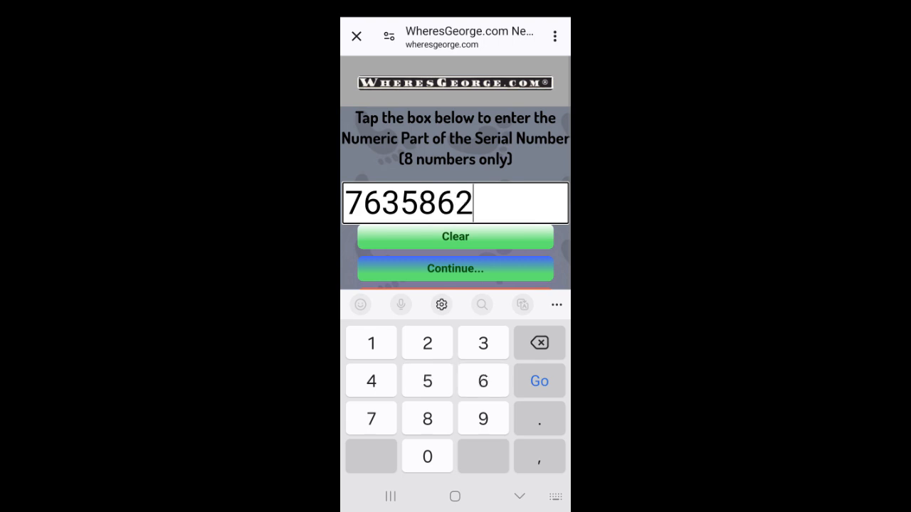
{"action": "left_click", "coordinate": [483, 381]}
{"action": "left_click", "coordinate": [456, 269]}
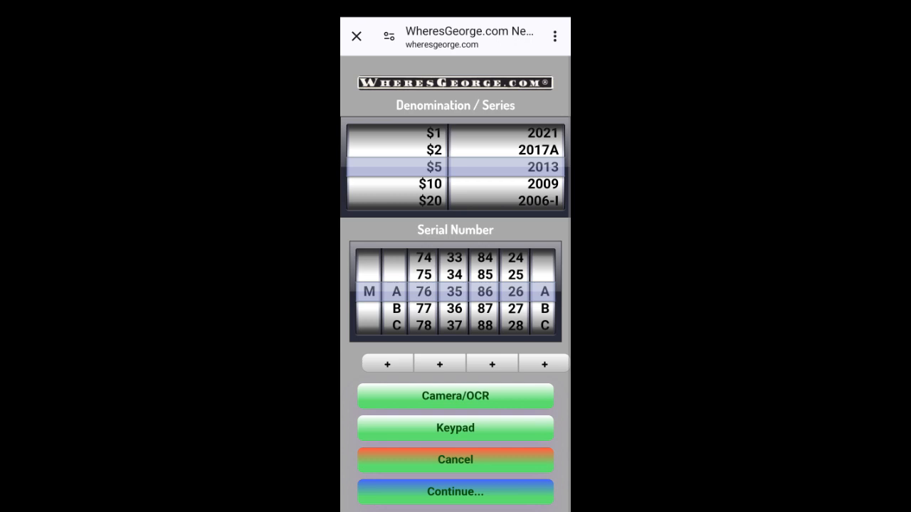
{"action": "scroll", "coordinate": [396, 291], "scroll_direction": "down", "scroll_amount": 2}
{"action": "scroll", "coordinate": [544, 292], "scroll_direction": "down", "scroll_amount": 1}
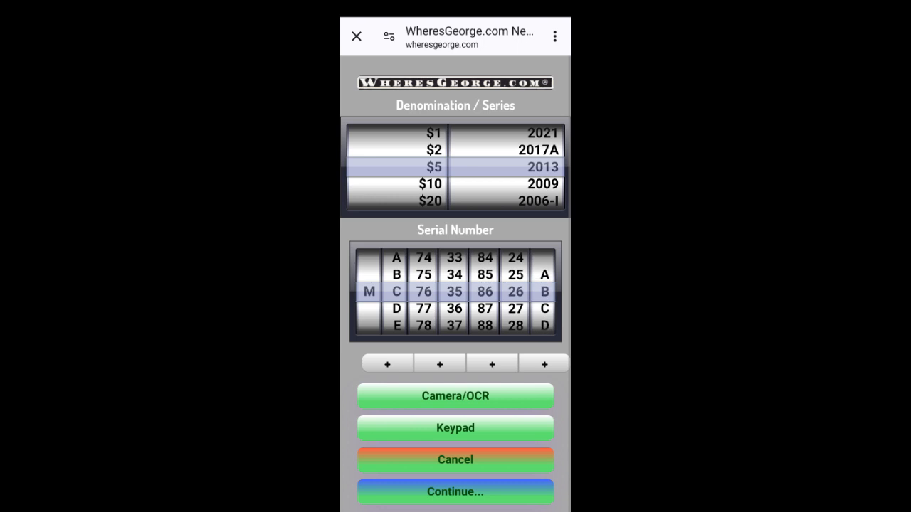
Accept the details and submit the $5 Series 2013 bill MC76358626B for tracking.
{"action": "left_click", "coordinate": [455, 491]}
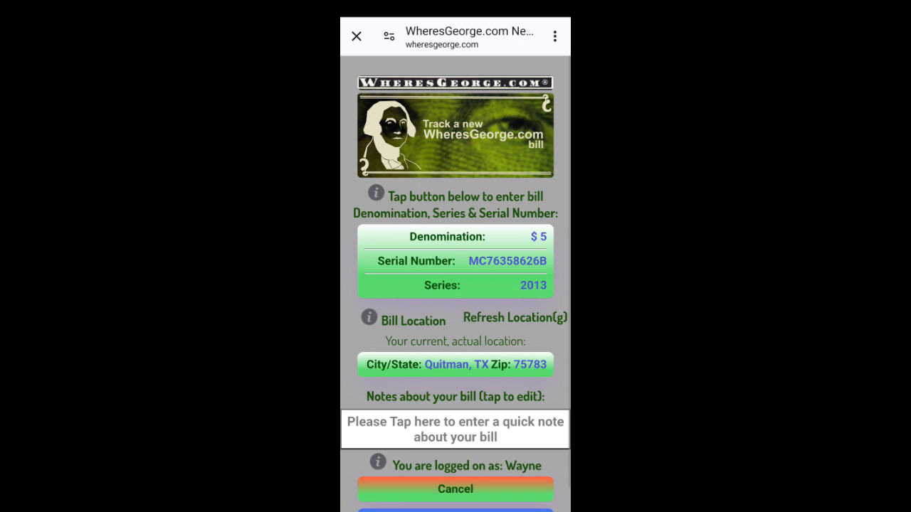
{"action": "scroll", "coordinate": [455, 284], "scroll_direction": "down", "scroll_amount": 2}
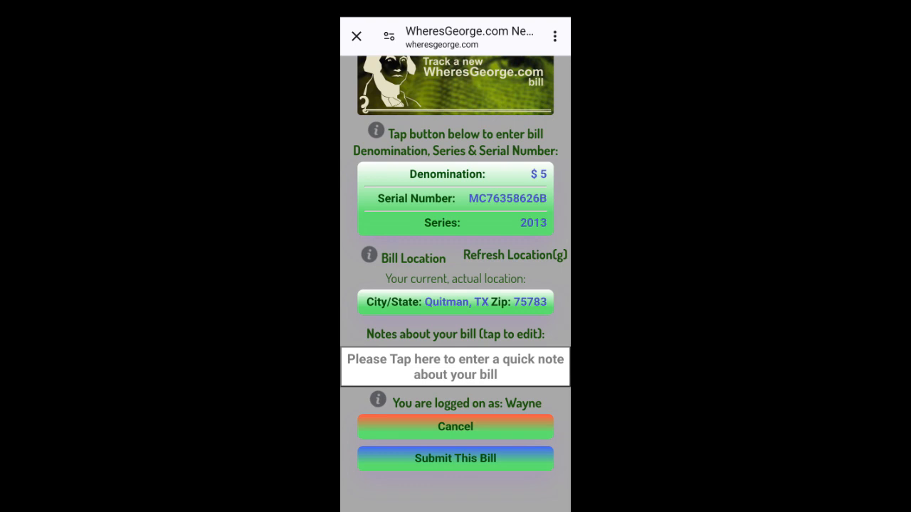
{"action": "left_click", "coordinate": [455, 459]}
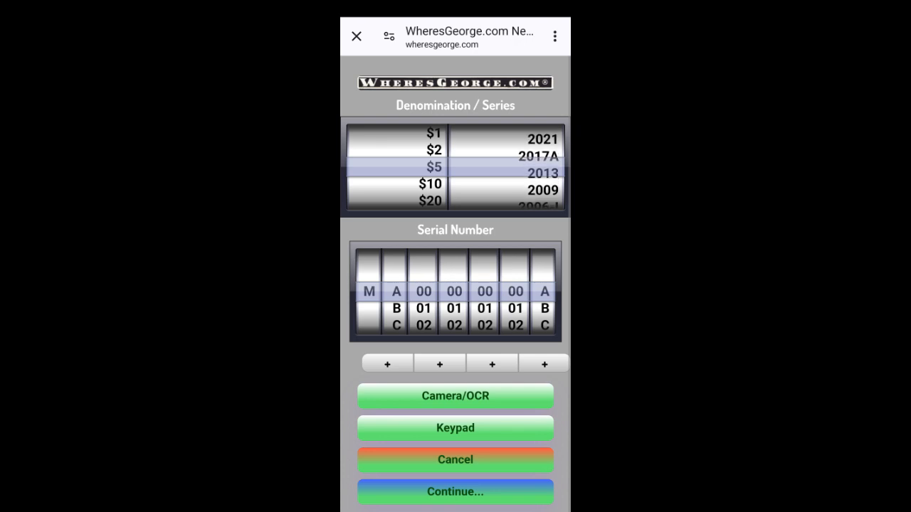
{"action": "scroll", "coordinate": [539, 167], "scroll_direction": "up", "scroll_amount": 1}
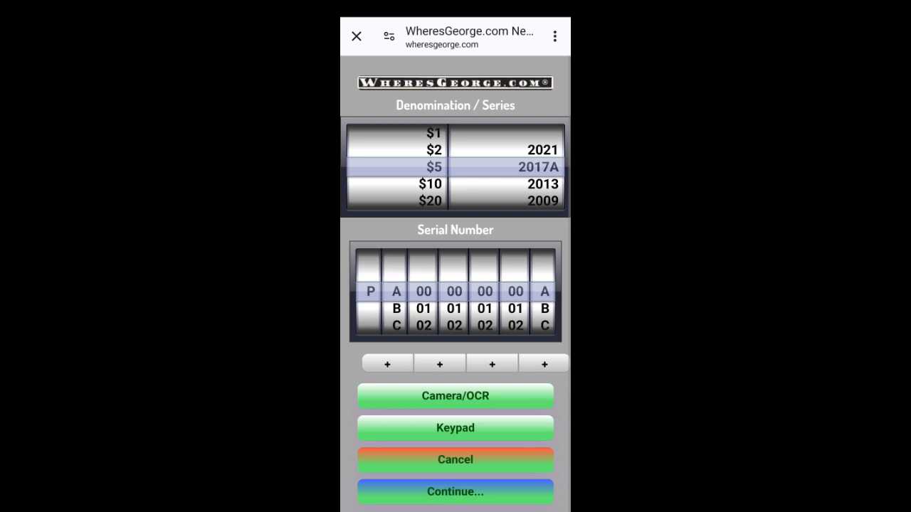
{"action": "left_click", "coordinate": [456, 428]}
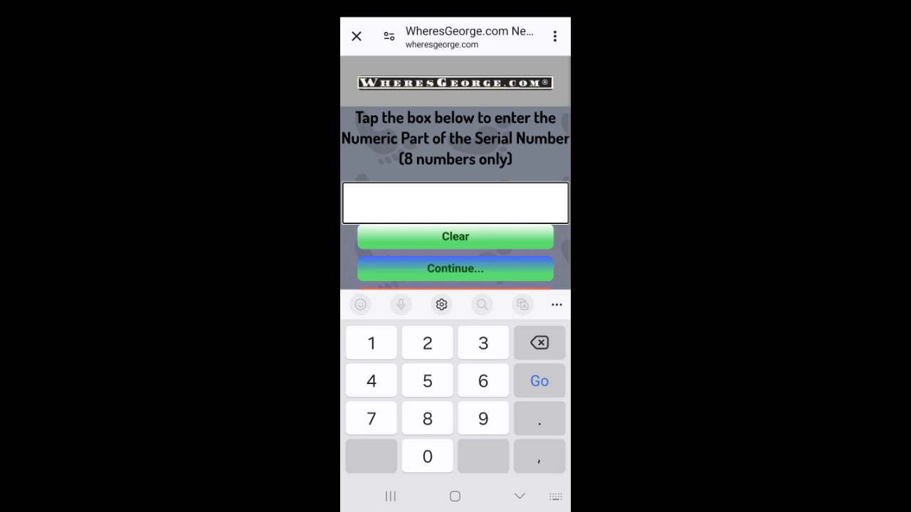
{"action": "type", "text": "0"}
{"action": "type", "text": "568"}
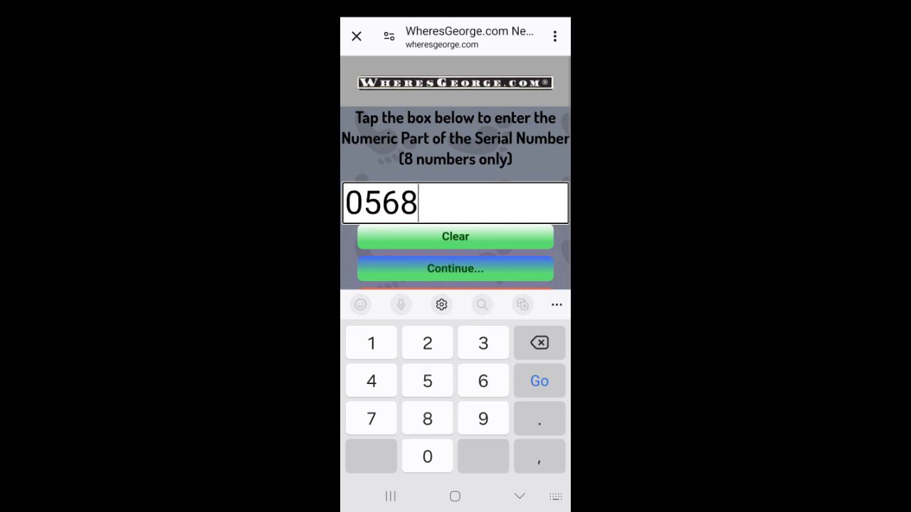
{"action": "type", "text": "4"}
{"action": "type", "text": "135"}
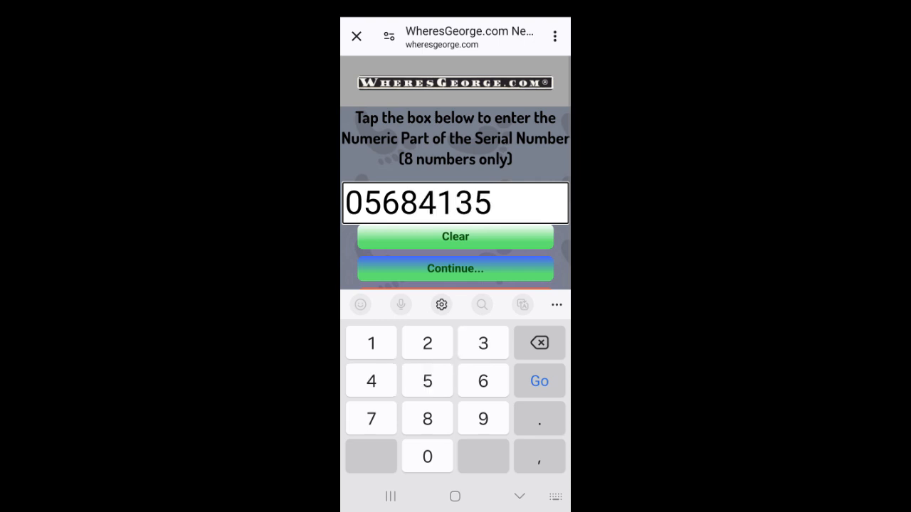
{"action": "left_click", "coordinate": [455, 269]}
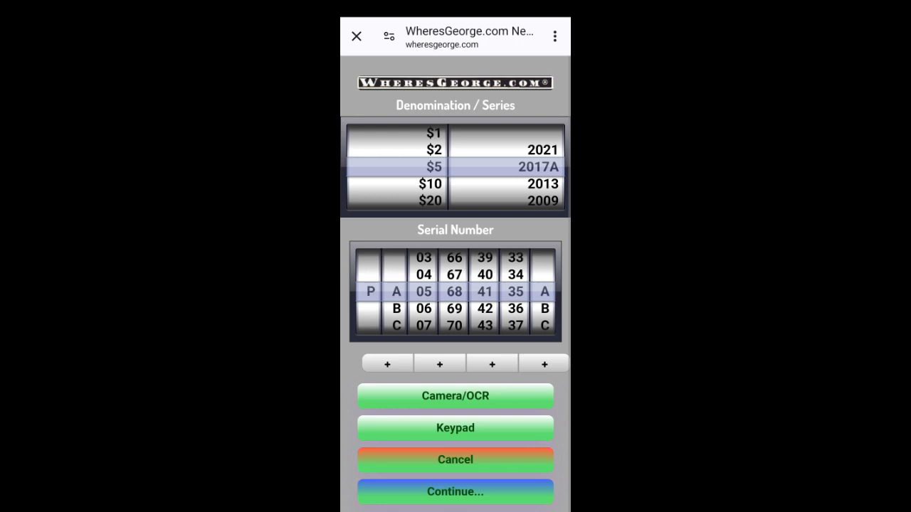
{"action": "left_click_drag", "start_coordinate": [397, 308], "coordinate": [396, 274]}
Accept and submit the $5 Series 2017A bill, then return to the home screen.
{"action": "left_click", "coordinate": [454, 492]}
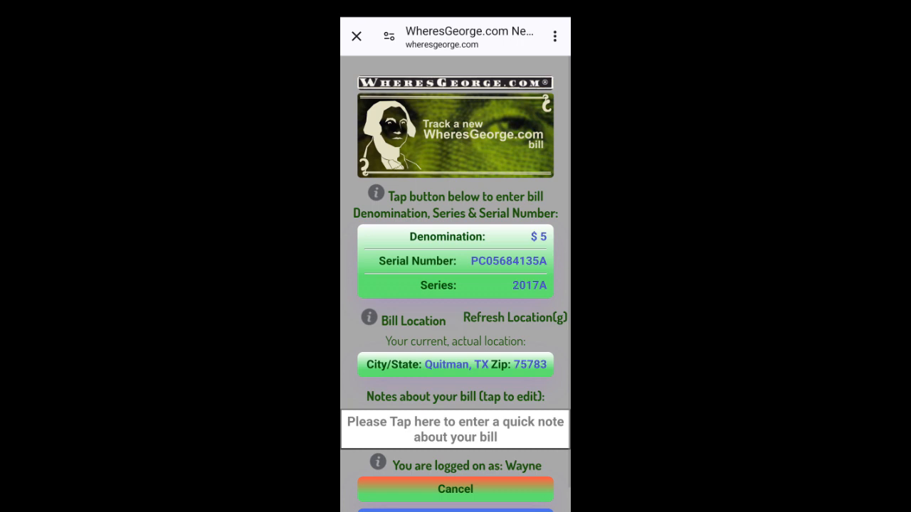
{"action": "scroll", "coordinate": [455, 285], "scroll_direction": "down", "scroll_amount": 2}
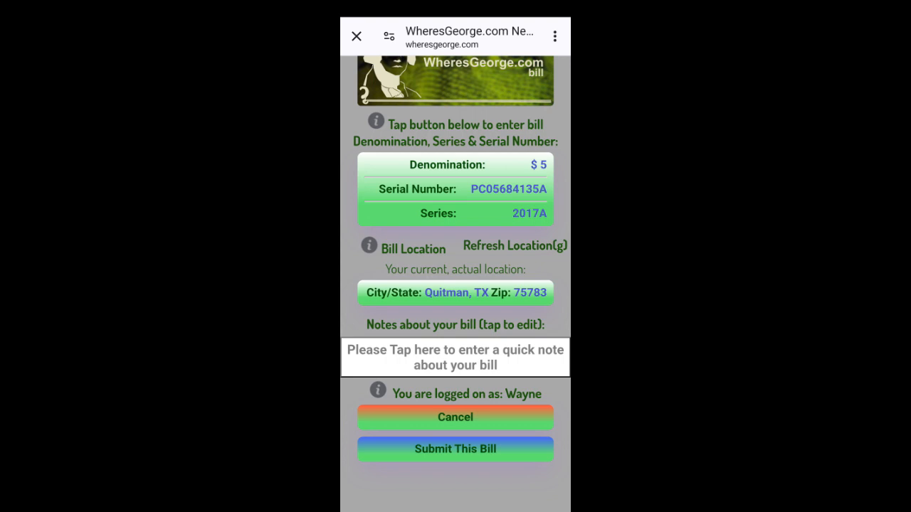
{"action": "left_click", "coordinate": [455, 449]}
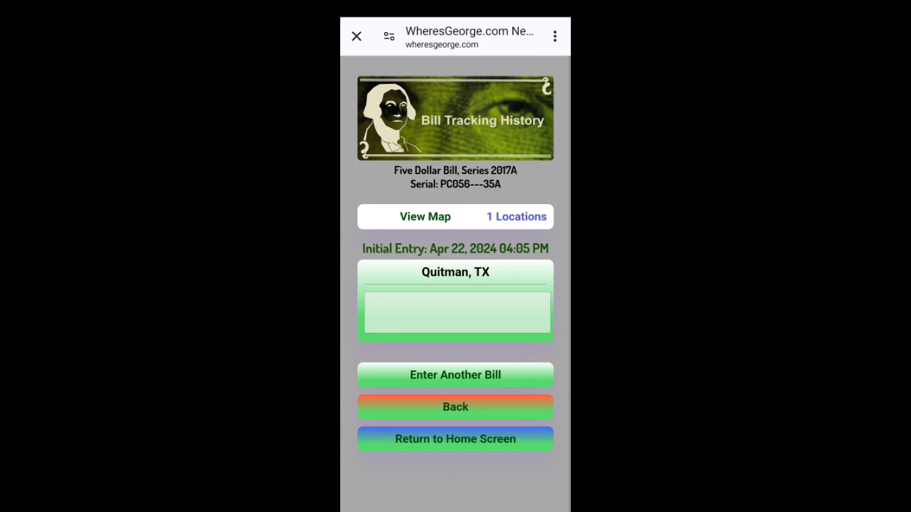
{"action": "left_click", "coordinate": [454, 439]}
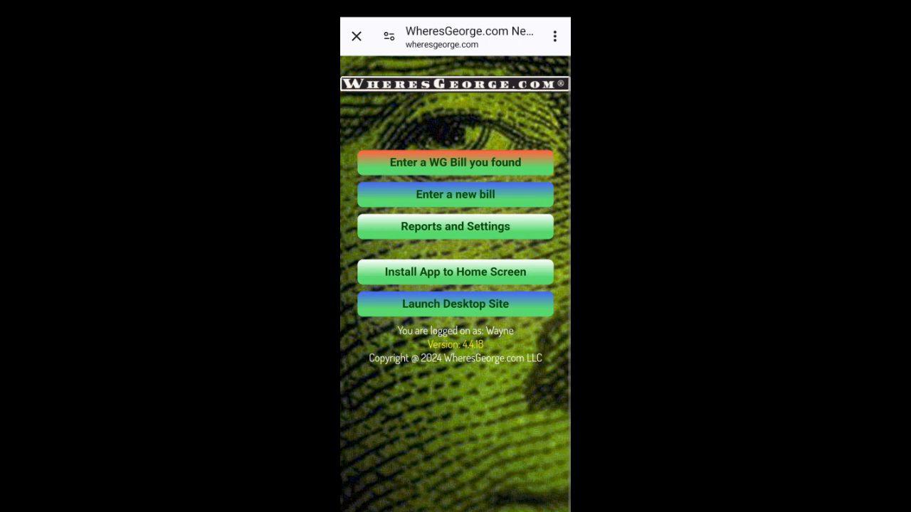
Start a new bill set to $10, Series 2017A, ready for serial digit entry.
{"action": "left_click", "coordinate": [455, 194]}
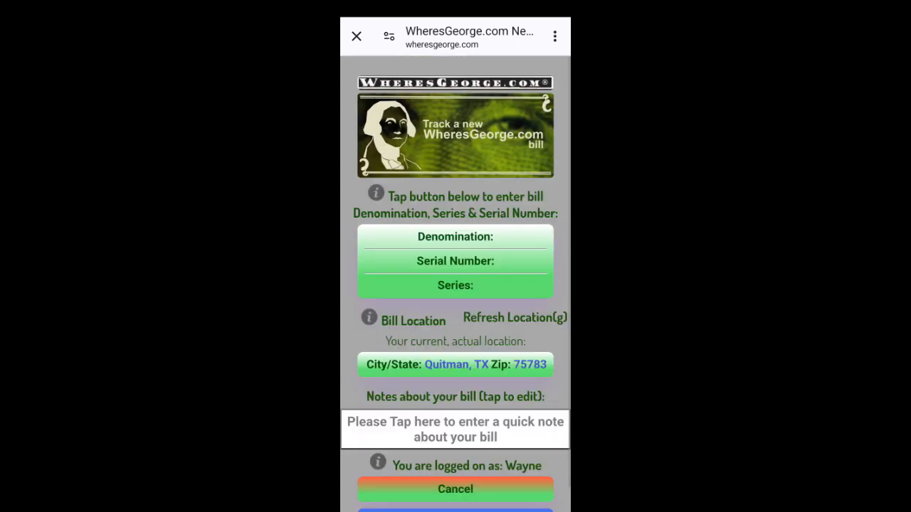
{"action": "left_click", "coordinate": [455, 236]}
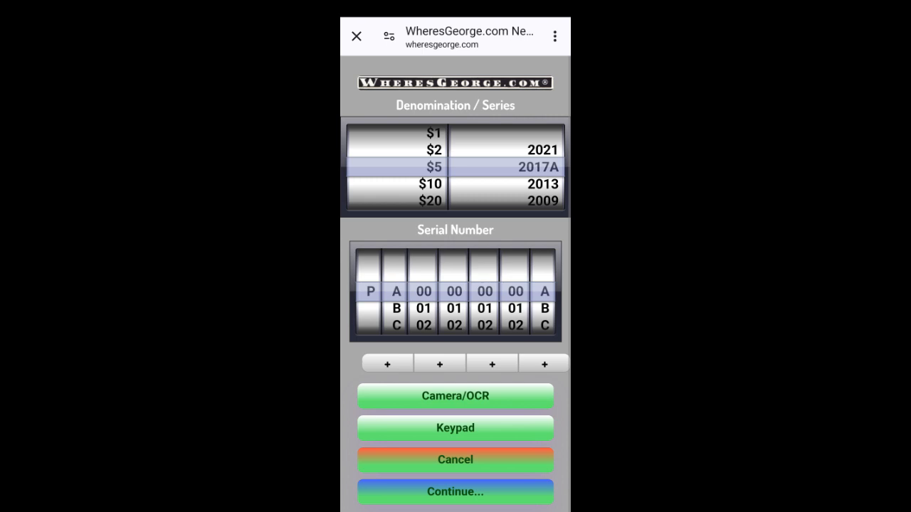
{"action": "scroll", "coordinate": [430, 168], "scroll_direction": "down", "scroll_amount": 1}
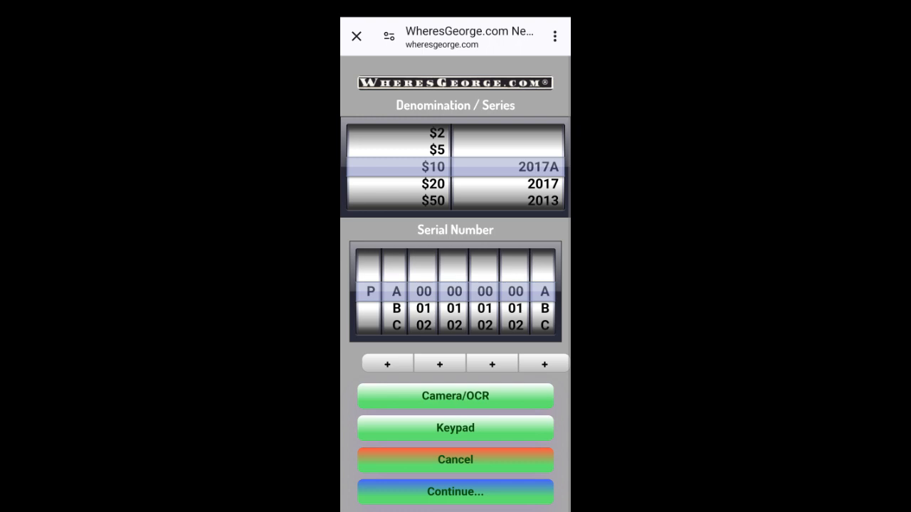
{"action": "left_click", "coordinate": [456, 427]}
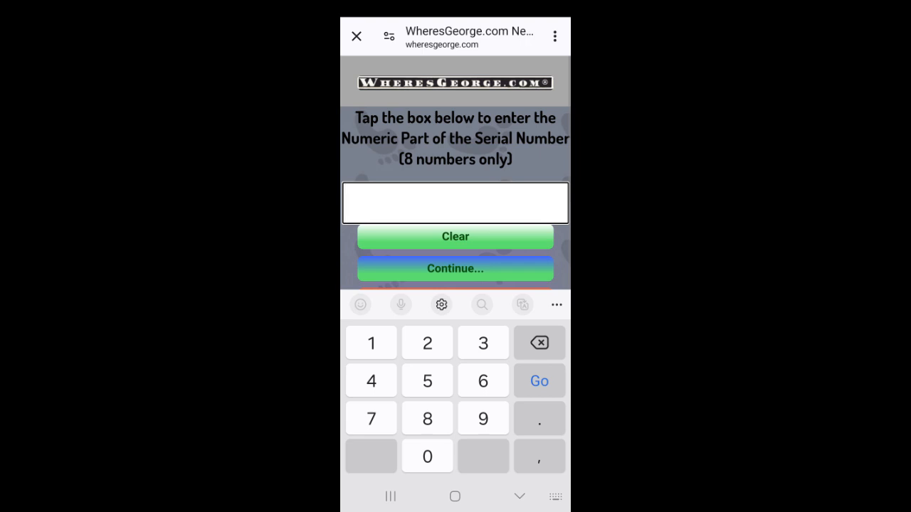
Enter serial digits 47403813 and confirm the $10 bill as PG47403813A.
{"action": "left_click", "coordinate": [371, 381]}
{"action": "left_click", "coordinate": [370, 418]}
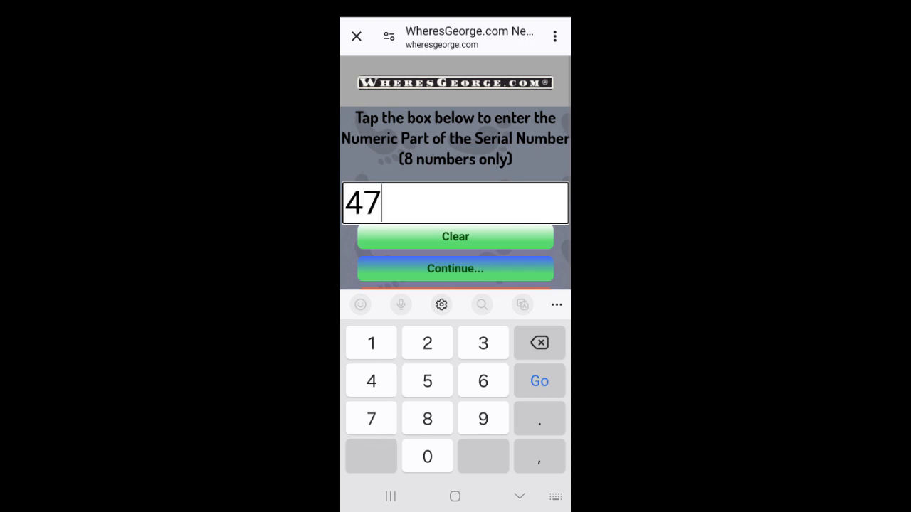
{"action": "left_click", "coordinate": [370, 381]}
{"action": "left_click", "coordinate": [427, 456]}
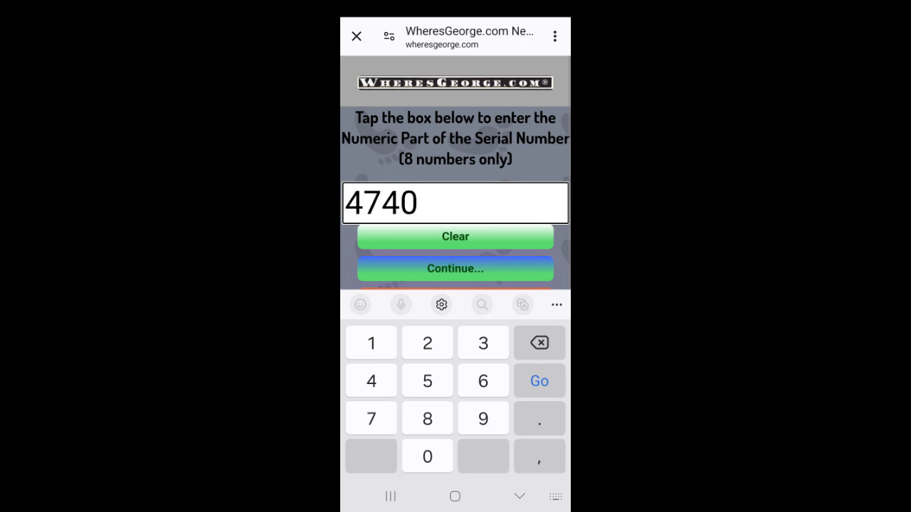
{"action": "left_click", "coordinate": [483, 343]}
{"action": "left_click", "coordinate": [427, 419]}
{"action": "left_click", "coordinate": [370, 343]}
{"action": "left_click", "coordinate": [482, 343]}
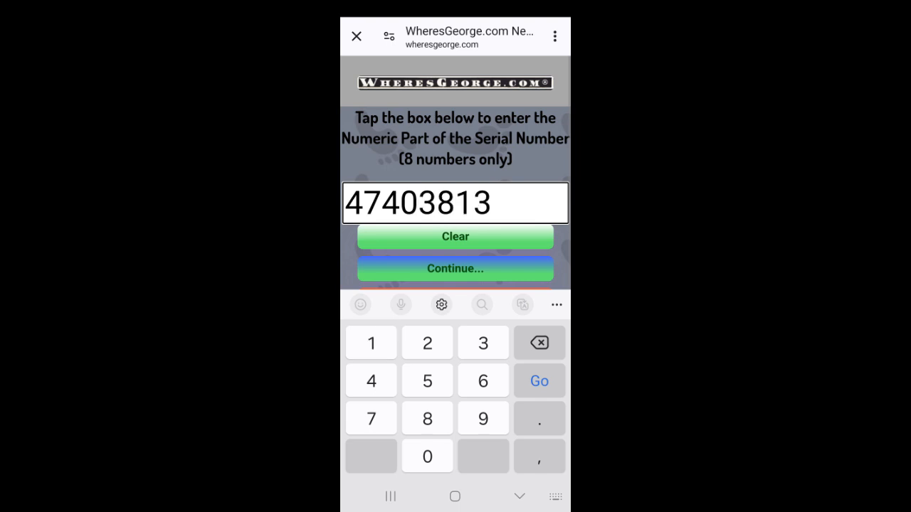
{"action": "left_click", "coordinate": [456, 269]}
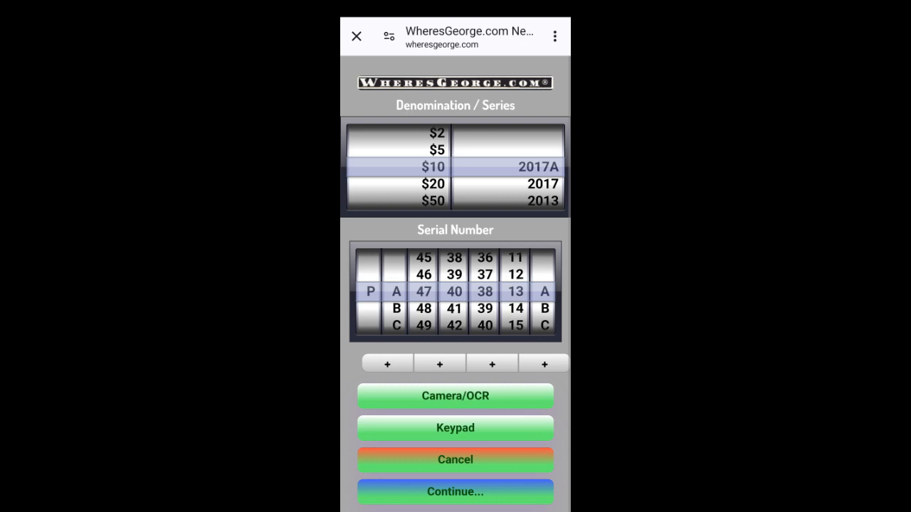
{"action": "scroll", "coordinate": [396, 291], "scroll_direction": "down", "scroll_amount": 6}
{"action": "left_click", "coordinate": [454, 492]}
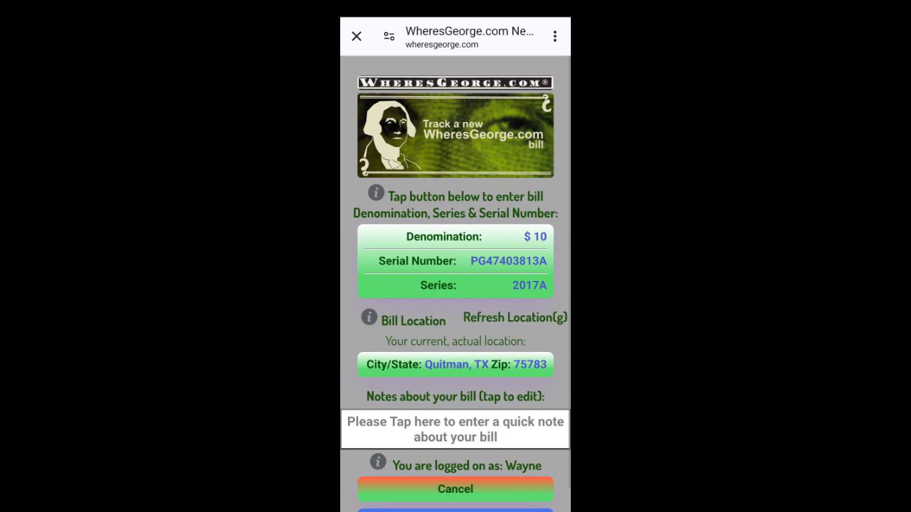
{"action": "scroll", "coordinate": [456, 285], "scroll_direction": "down", "scroll_amount": 2}
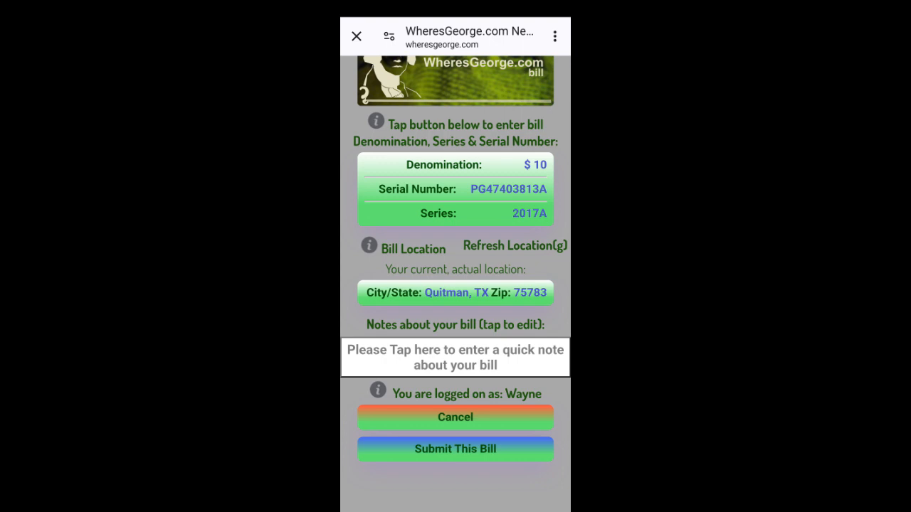
Submit the $10 bill for tracking, return home and start another bill entry.
{"action": "left_click", "coordinate": [456, 449]}
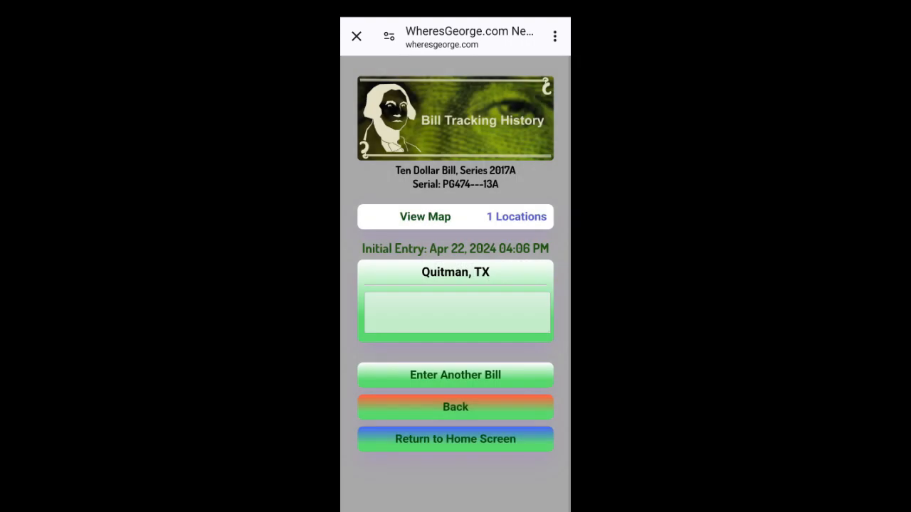
{"action": "left_click", "coordinate": [456, 439]}
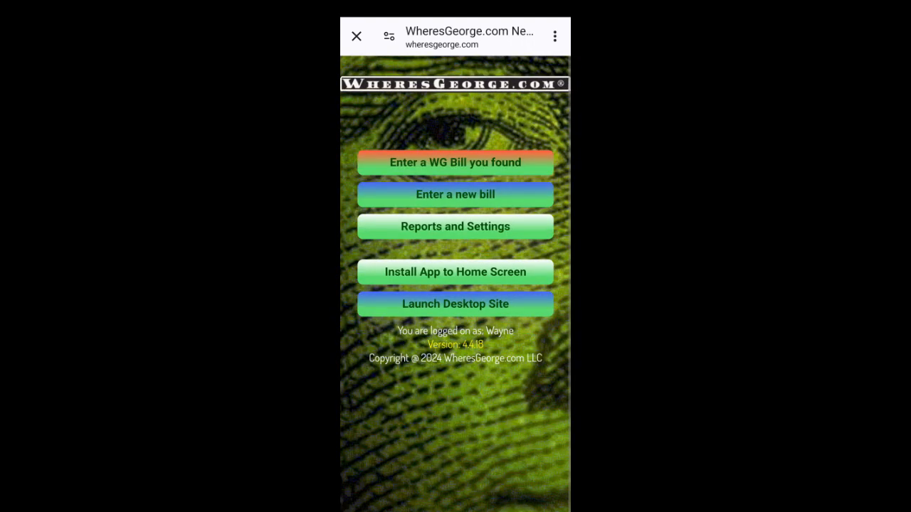
{"action": "left_click", "coordinate": [455, 194]}
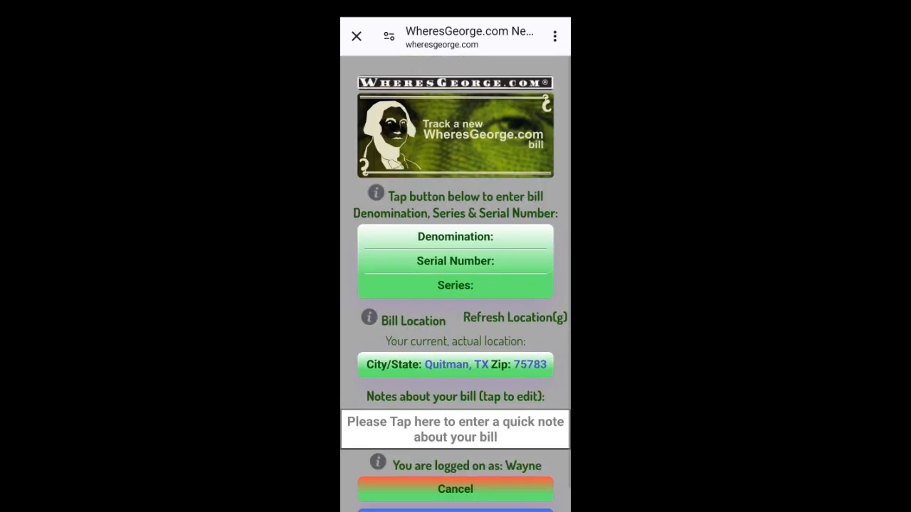
Fill in a $1 Series 2021 bill with serial digits 29535922, confirmed as B29535922A.
{"action": "left_click", "coordinate": [456, 260]}
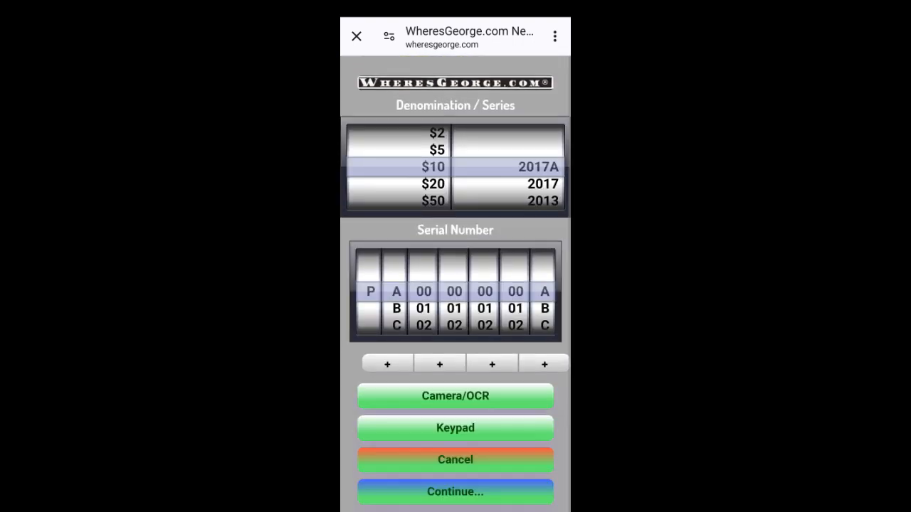
{"action": "scroll", "coordinate": [434, 166], "scroll_direction": "up", "scroll_amount": 3}
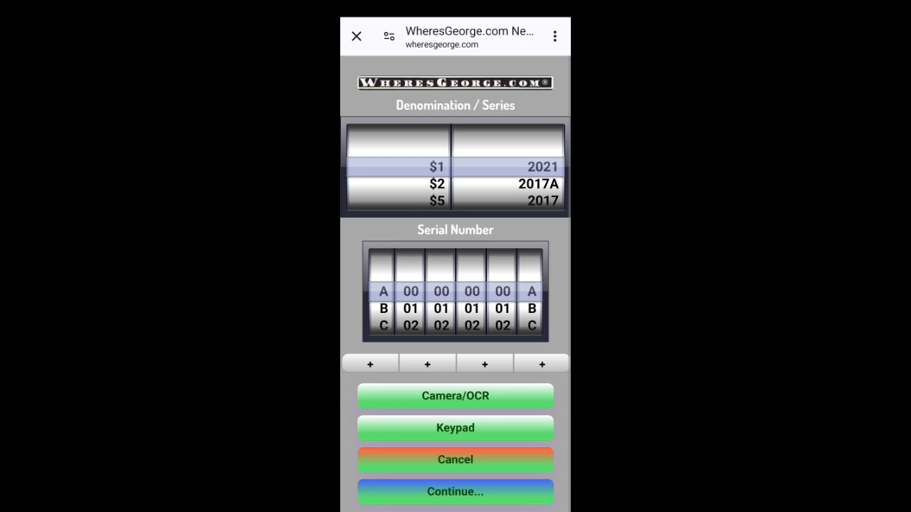
{"action": "left_click", "coordinate": [456, 428]}
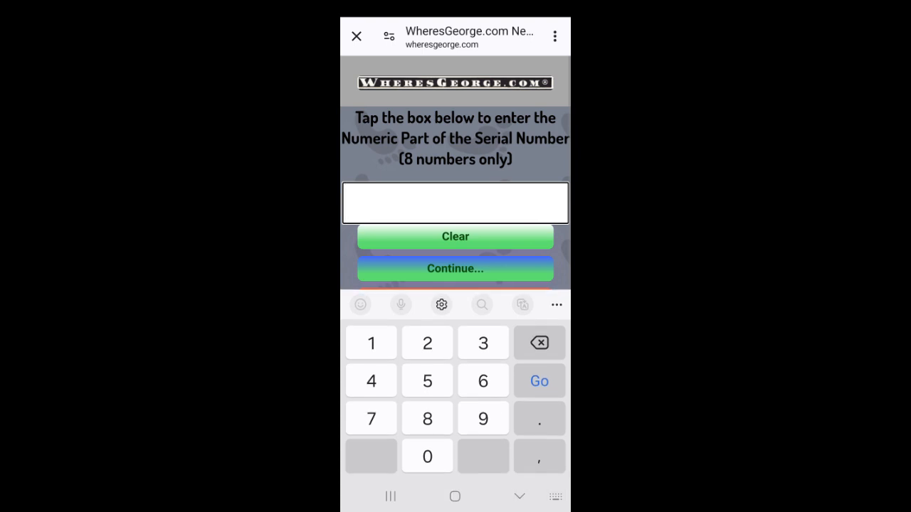
{"action": "left_click", "coordinate": [427, 343]}
{"action": "left_click", "coordinate": [482, 418]}
{"action": "left_click", "coordinate": [427, 380]}
{"action": "left_click", "coordinate": [483, 343]}
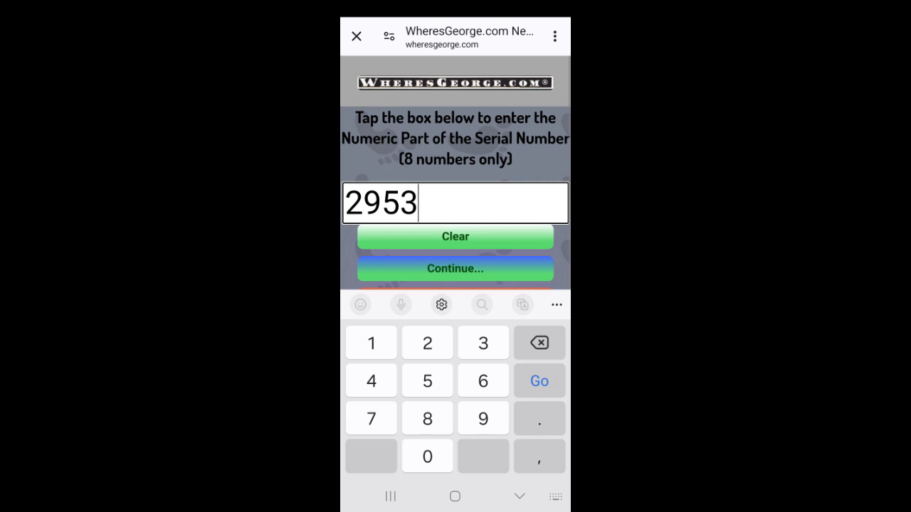
{"action": "left_click", "coordinate": [427, 380]}
{"action": "left_click", "coordinate": [483, 418]}
{"action": "left_click", "coordinate": [427, 343]}
{"action": "left_click", "coordinate": [427, 343]}
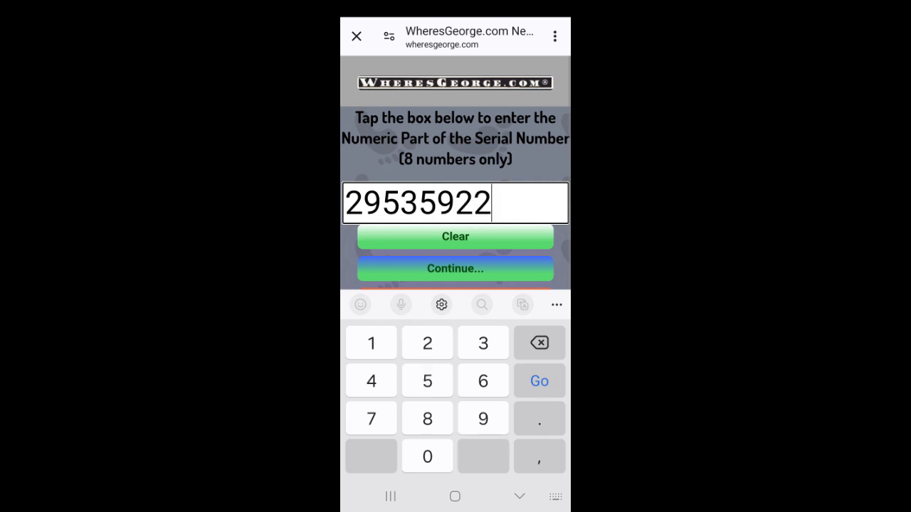
{"action": "left_click", "coordinate": [454, 268]}
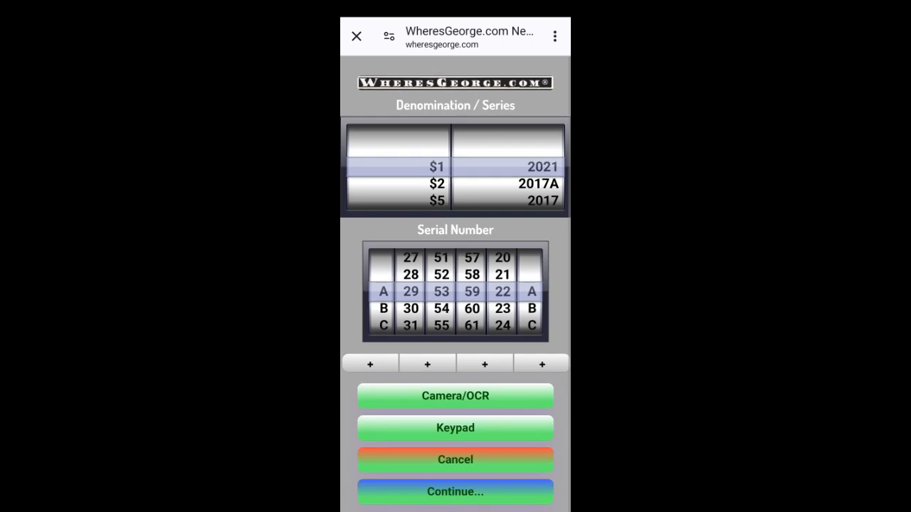
{"action": "scroll", "coordinate": [383, 292], "scroll_direction": "down", "scroll_amount": 1}
{"action": "left_click", "coordinate": [455, 492]}
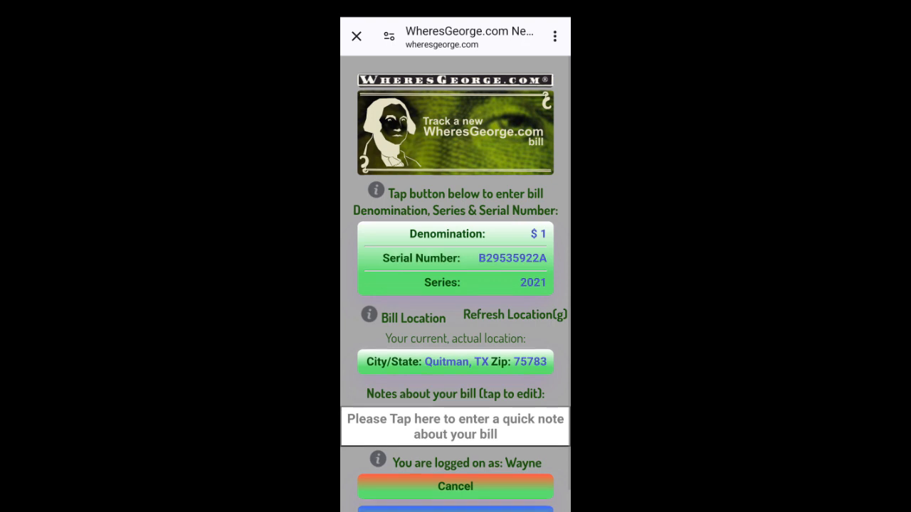
{"action": "scroll", "coordinate": [455, 285], "scroll_direction": "down", "scroll_amount": 2}
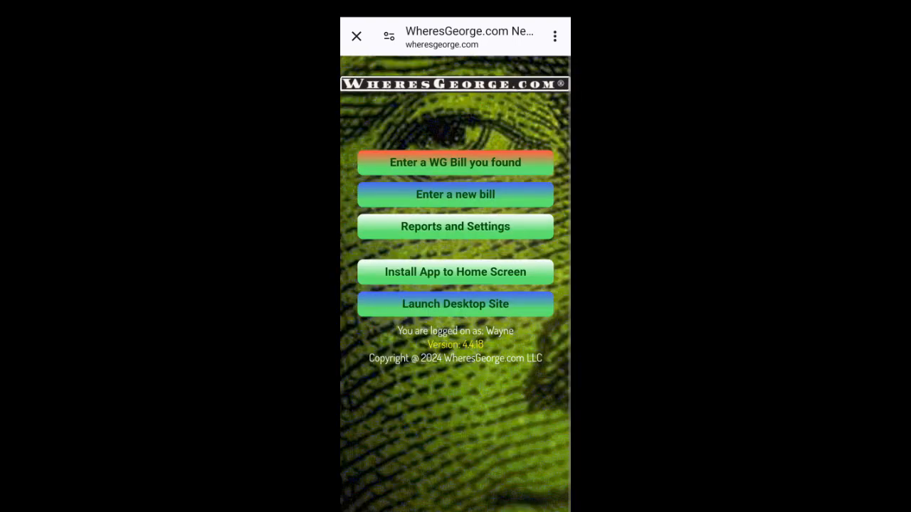
Review today's entered bills list, return home and start a new bill entry.
{"action": "left_click", "coordinate": [455, 226]}
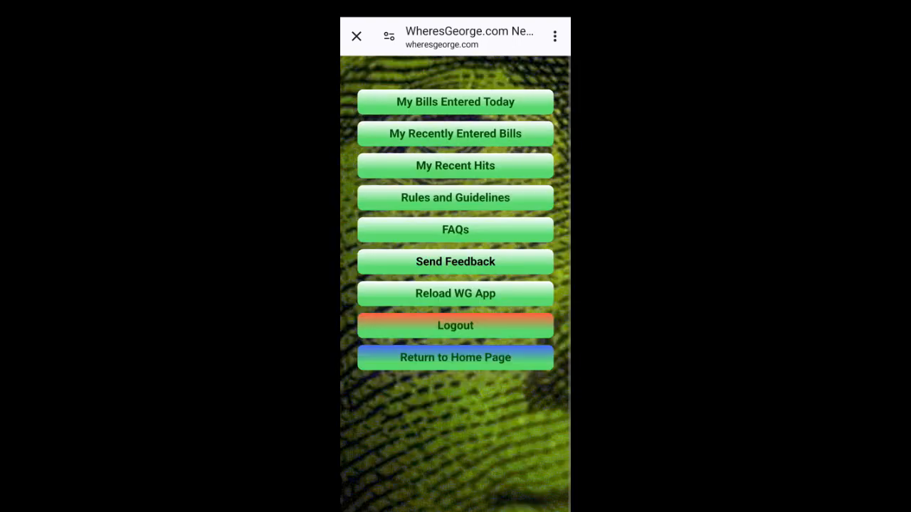
{"action": "left_click", "coordinate": [454, 133]}
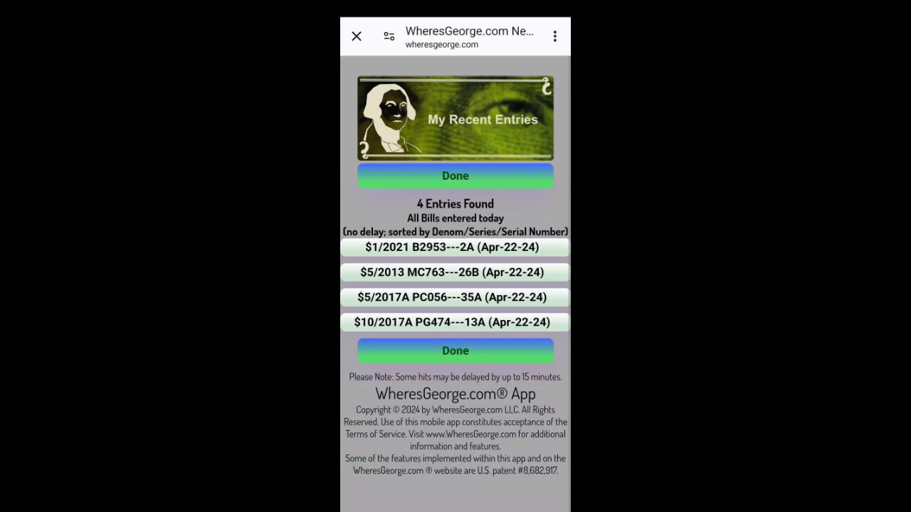
{"action": "left_click", "coordinate": [455, 351]}
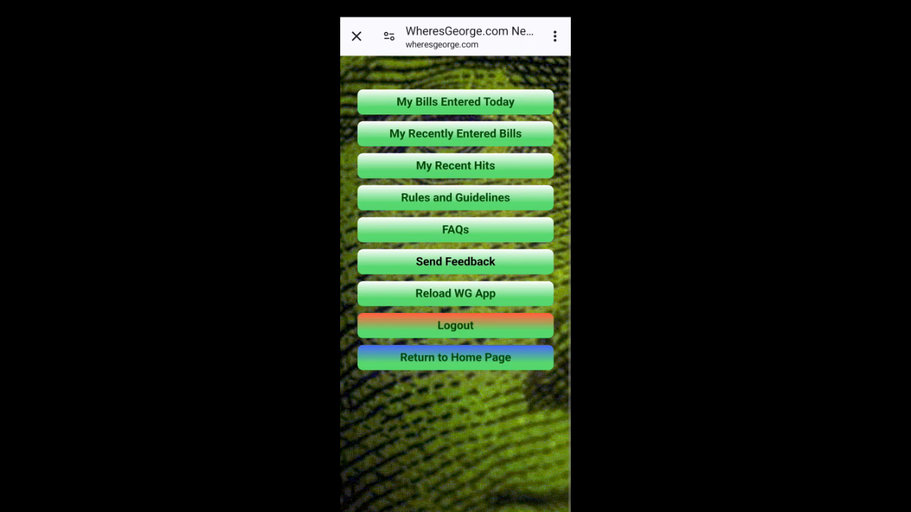
{"action": "left_click", "coordinate": [455, 357]}
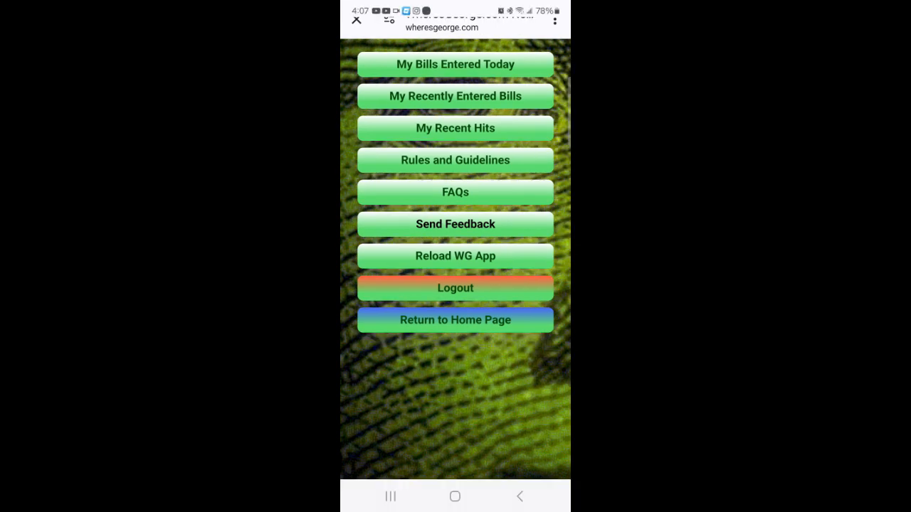
{"action": "left_click", "coordinate": [454, 195]}
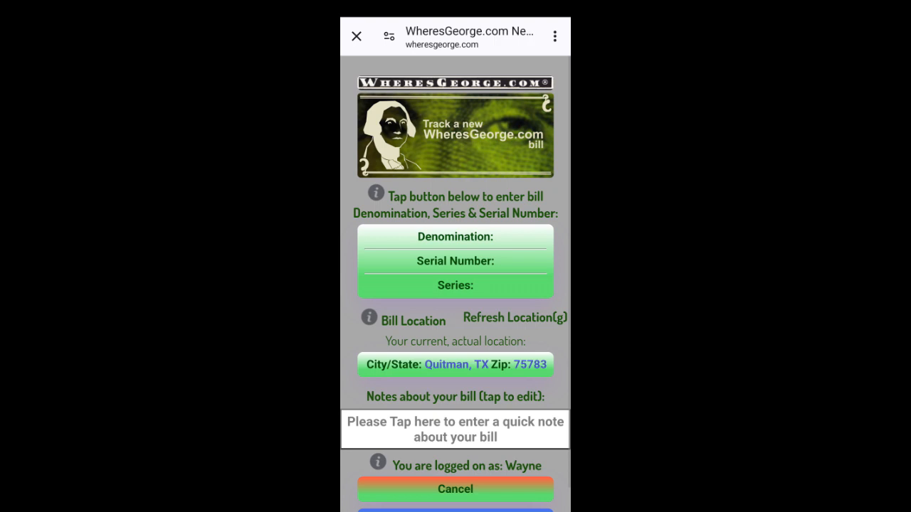
Set the new bill to $20, Series 2013, with first serial letter M.
{"action": "left_click", "coordinate": [455, 261]}
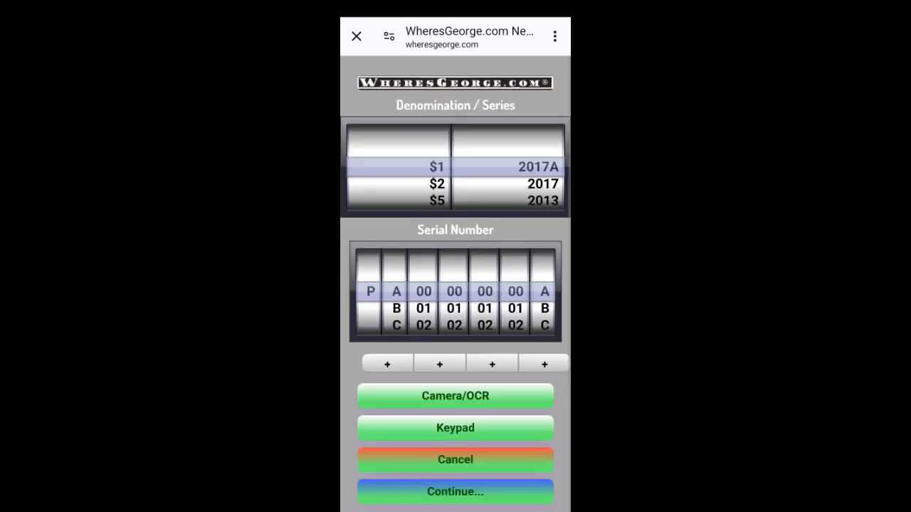
{"action": "left_click_drag", "start_coordinate": [398, 193], "coordinate": [398, 135]}
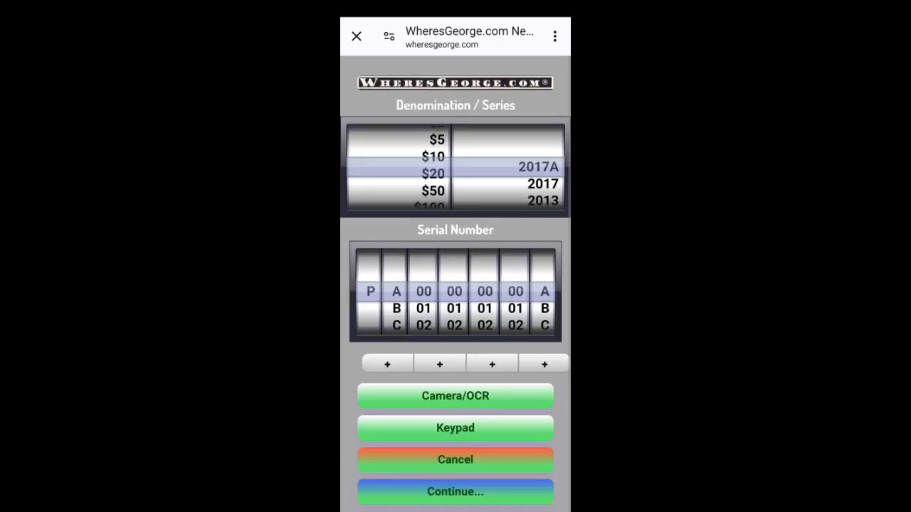
{"action": "left_click_drag", "start_coordinate": [541, 199], "coordinate": [541, 165]}
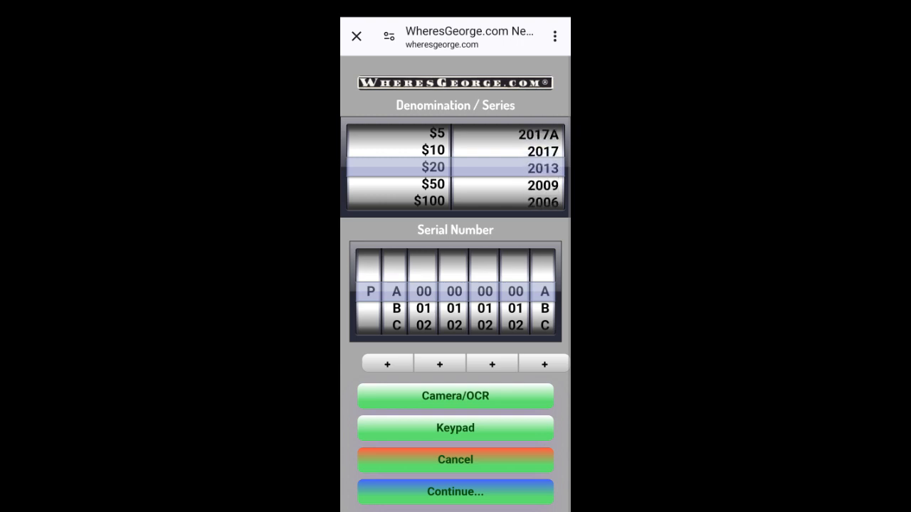
{"action": "left_click_drag", "start_coordinate": [370, 284], "coordinate": [369, 313]}
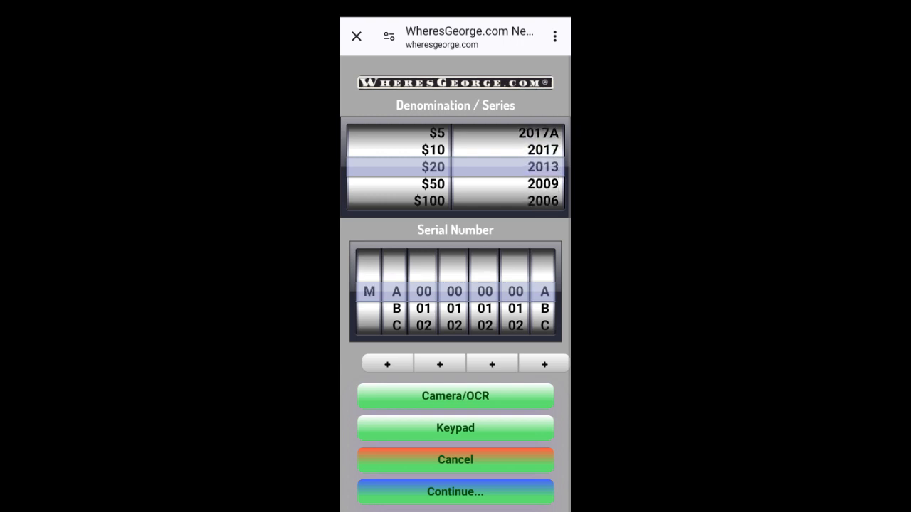
{"action": "left_click", "coordinate": [456, 427]}
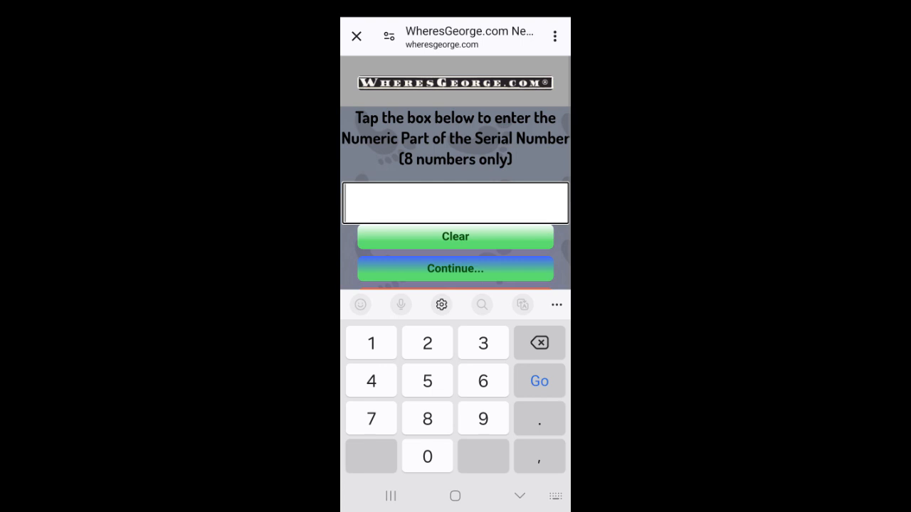
{"action": "left_click", "coordinate": [483, 419]}
{"action": "left_click", "coordinate": [371, 381]}
{"action": "left_click", "coordinate": [482, 343]}
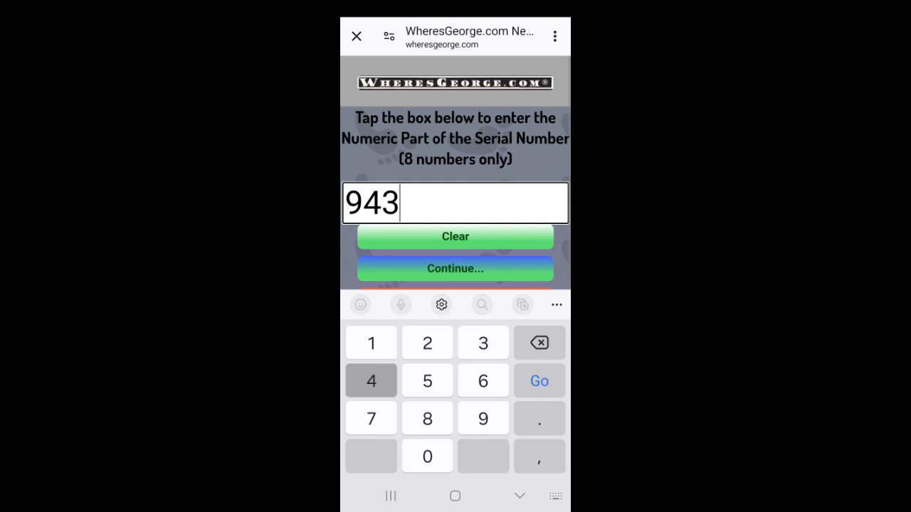
{"action": "left_click", "coordinate": [371, 380]}
{"action": "left_click", "coordinate": [482, 418]}
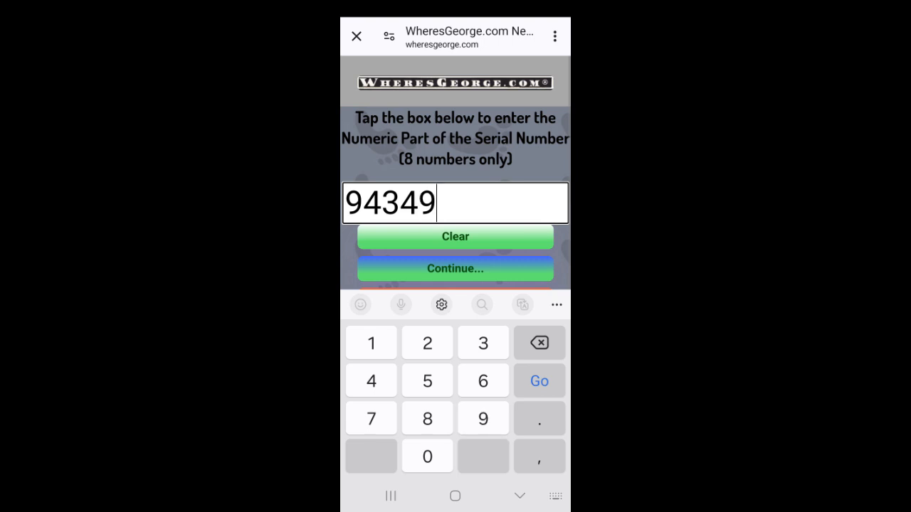
{"action": "left_click", "coordinate": [482, 343]}
{"action": "left_click", "coordinate": [371, 343]}
{"action": "left_click", "coordinate": [427, 343]}
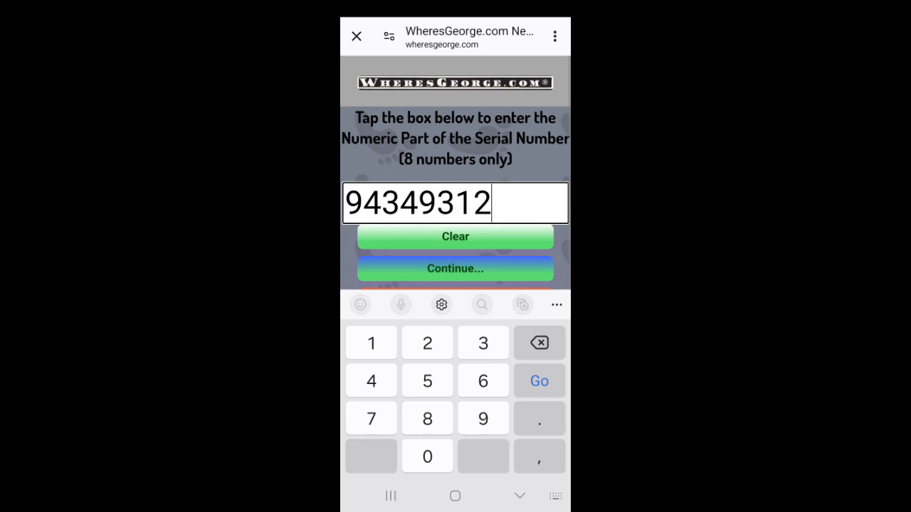
{"action": "left_click", "coordinate": [455, 268]}
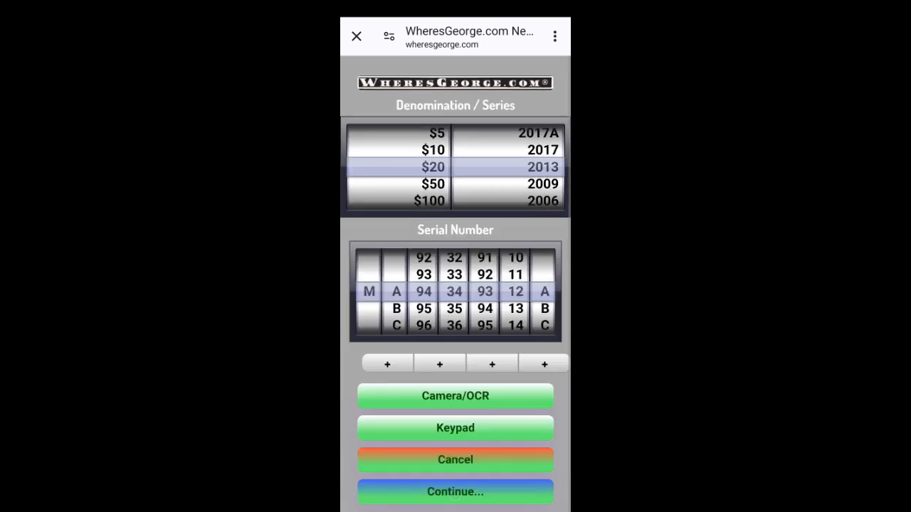
Set the second letter to K and suffix to D, confirming serial MK94349312D.
{"action": "left_click_drag", "start_coordinate": [397, 327], "coordinate": [397, 256]}
{"action": "left_click_drag", "start_coordinate": [396, 314], "coordinate": [396, 263]}
{"action": "left_click_drag", "start_coordinate": [545, 324], "coordinate": [544, 274]}
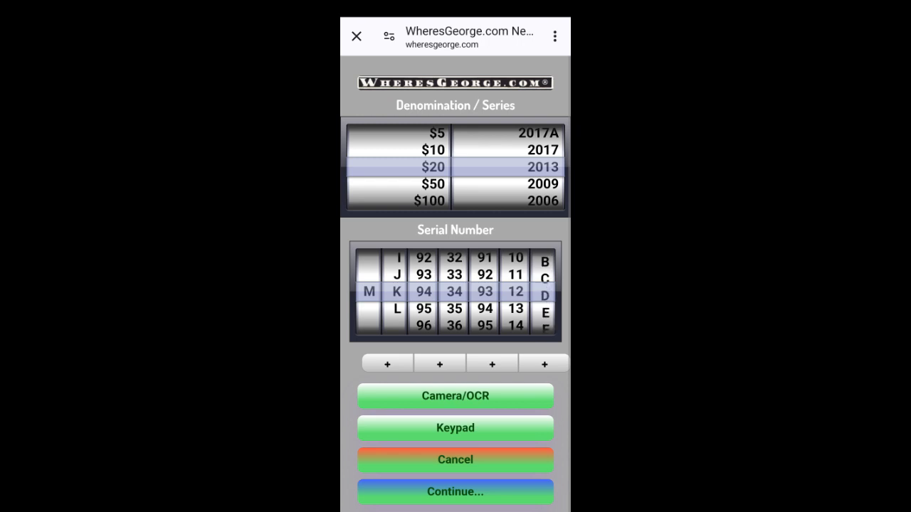
{"action": "left_click", "coordinate": [455, 492]}
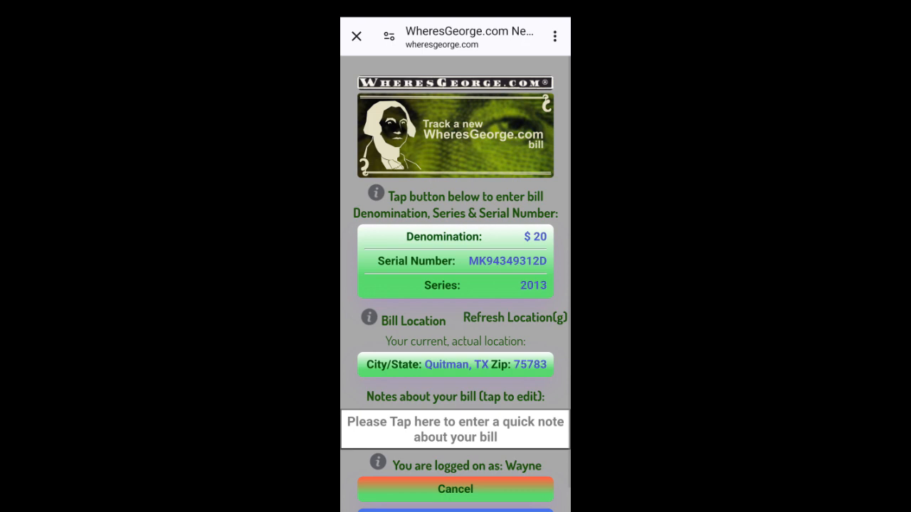
{"action": "scroll", "coordinate": [455, 285], "scroll_direction": "down", "scroll_amount": 3}
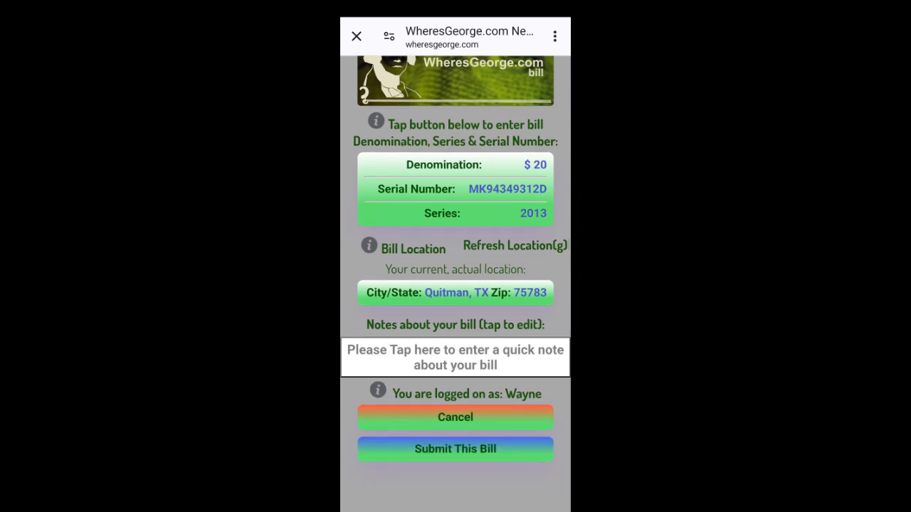
Submit the $20 bill for tracking, return home and go to reports and settings.
{"action": "left_click", "coordinate": [455, 449]}
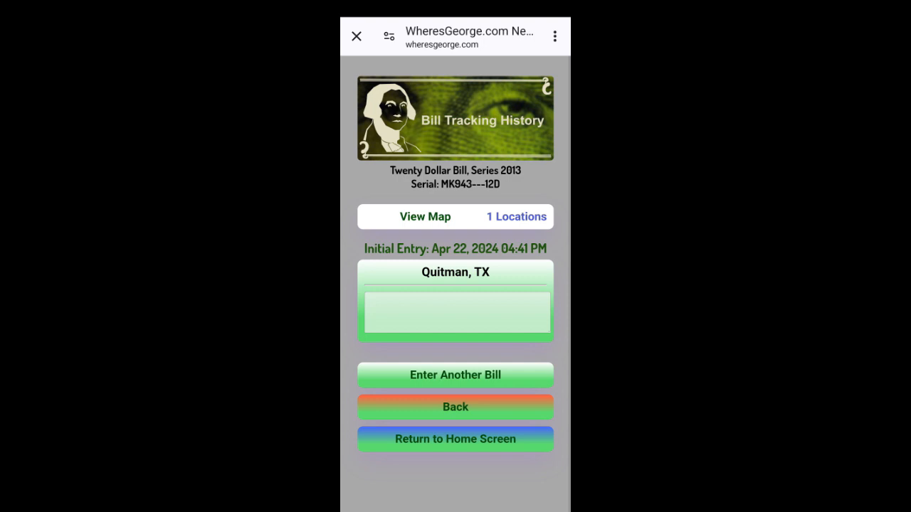
{"action": "left_click", "coordinate": [455, 439]}
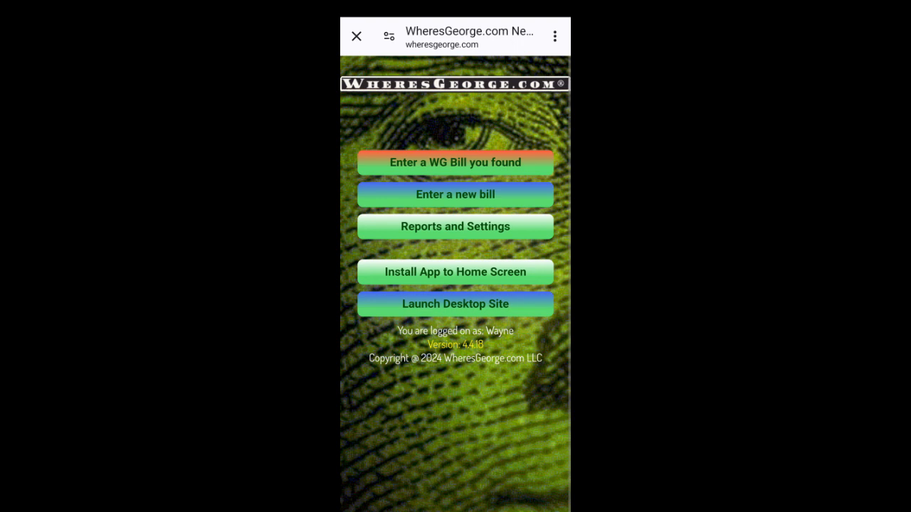
{"action": "left_click", "coordinate": [456, 226]}
{"action": "left_click", "coordinate": [455, 102]}
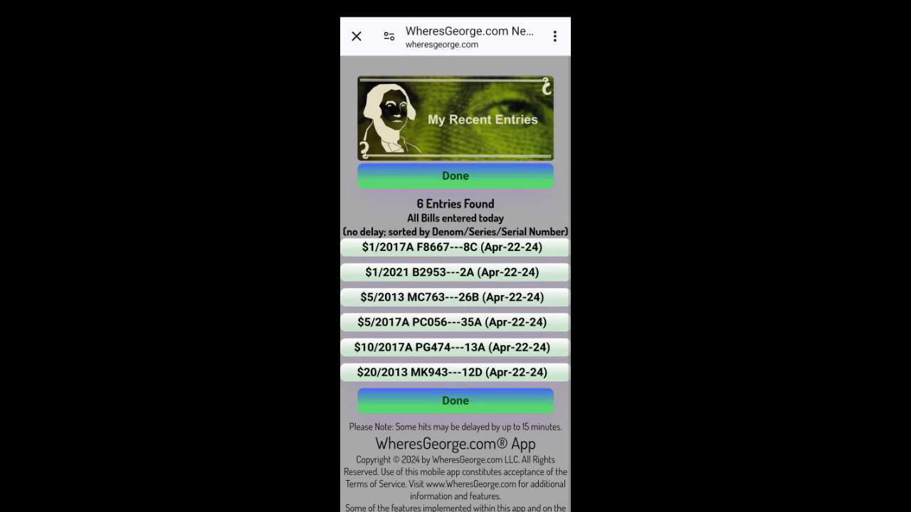
{"action": "left_click", "coordinate": [455, 400]}
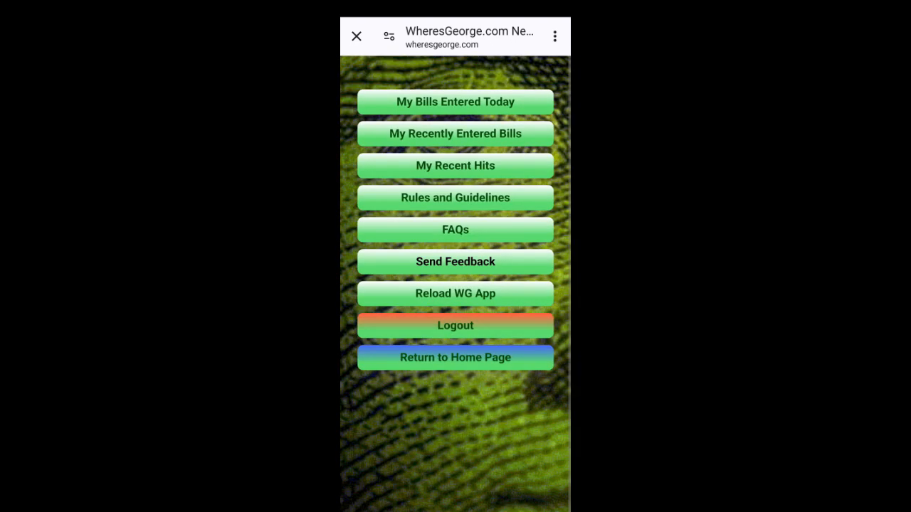
{"action": "scroll", "coordinate": [456, 285], "scroll_direction": "down", "scroll_amount": 2}
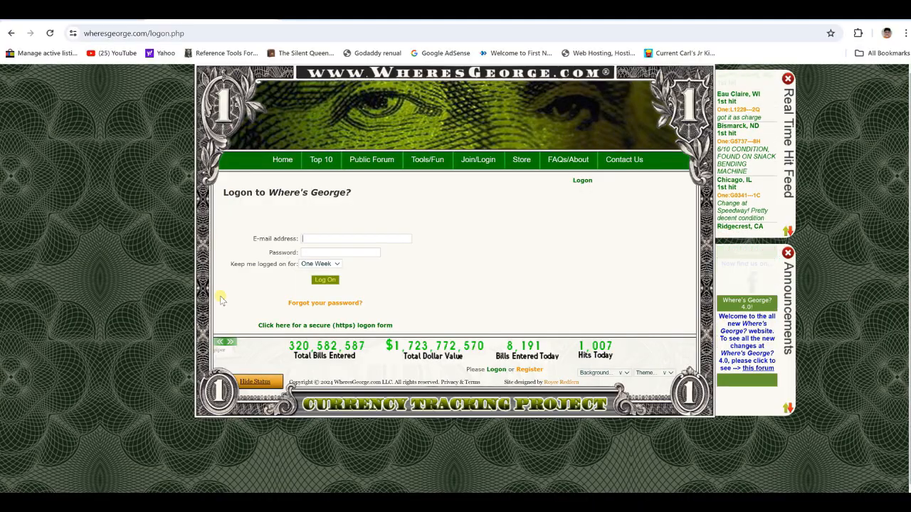
Log on to the Where's George account with the saved e-mail and password.
{"action": "left_click", "coordinate": [325, 239]}
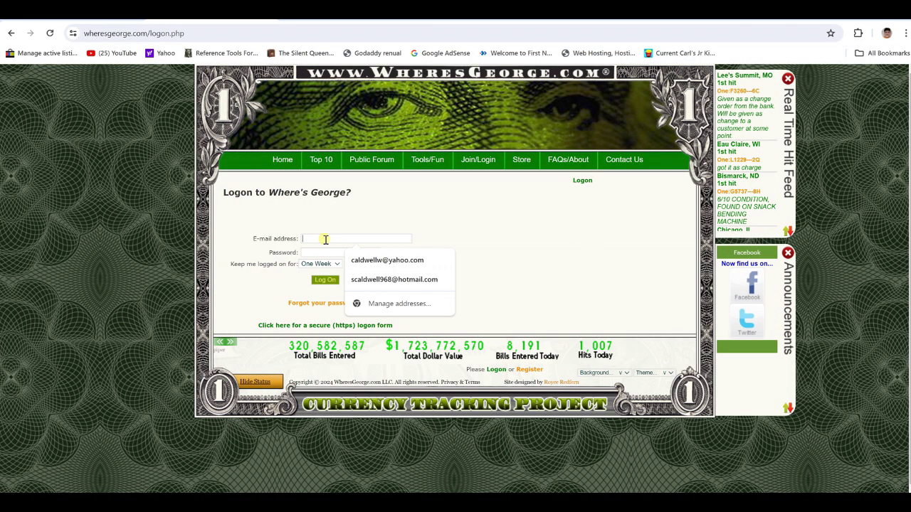
{"action": "left_click", "coordinate": [388, 261]}
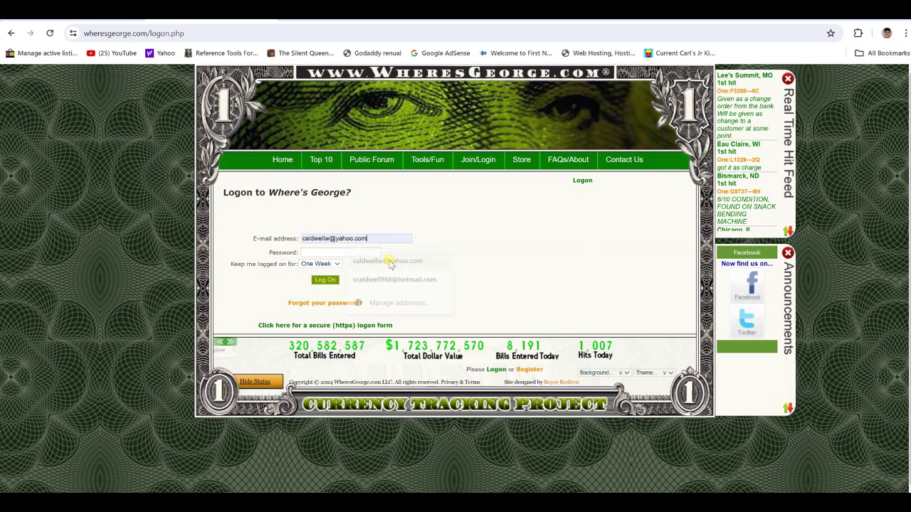
{"action": "left_click", "coordinate": [339, 252]}
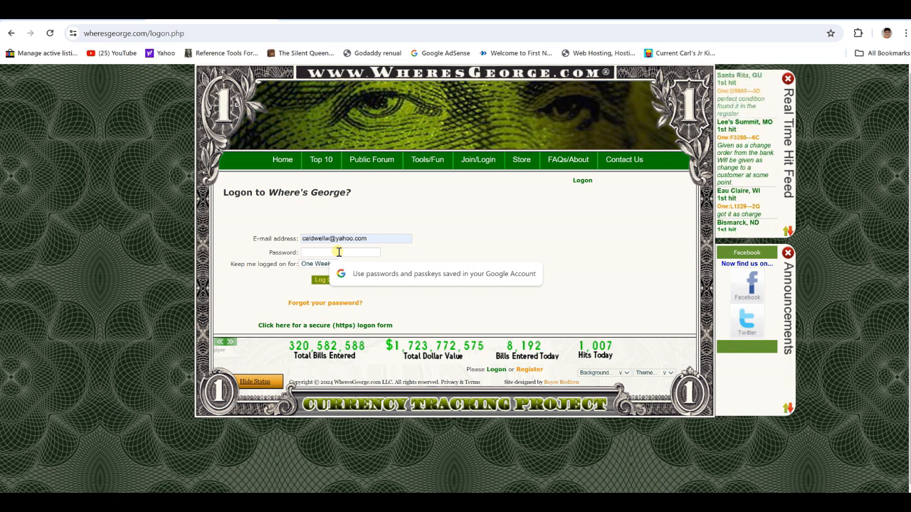
{"action": "type", "text": "••"}
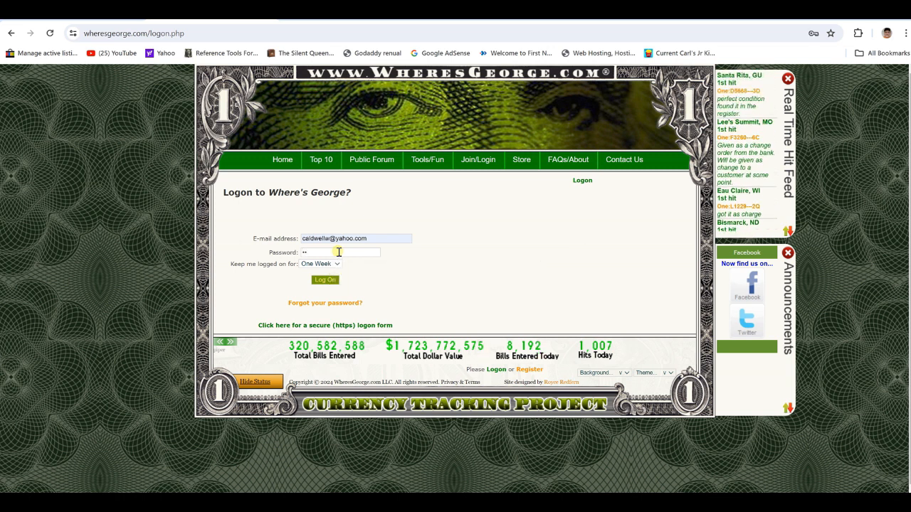
{"action": "type", "text": "••••••"}
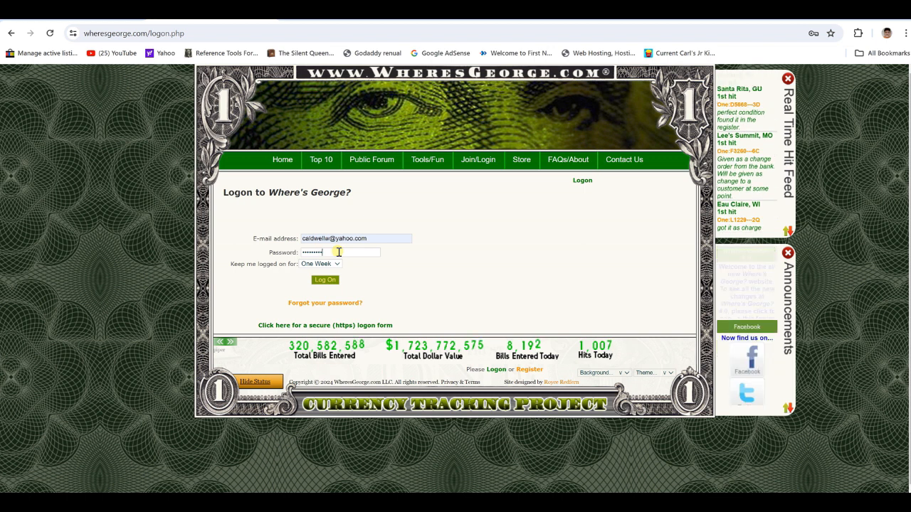
{"action": "left_click", "coordinate": [326, 279]}
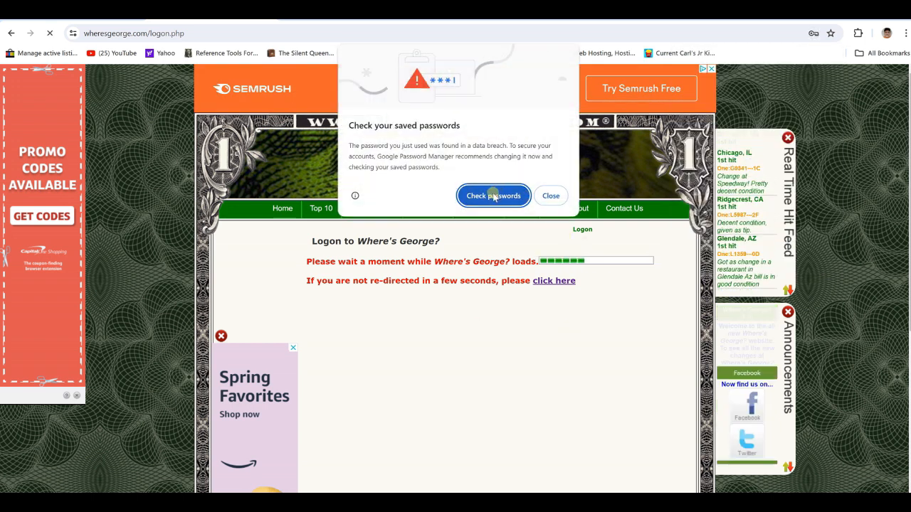
Dismiss the saved-password warning and the advertisement covering the page.
{"action": "left_click", "coordinate": [551, 196]}
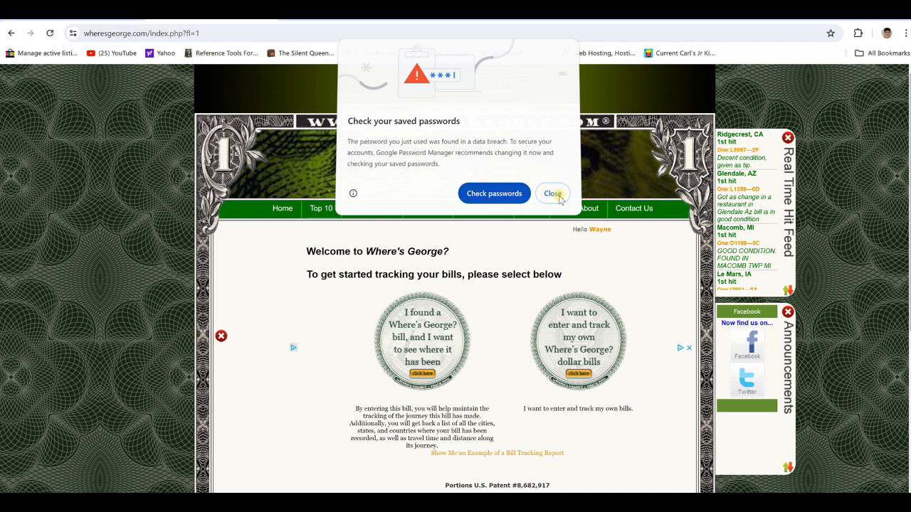
{"action": "left_click", "coordinate": [687, 348]}
{"action": "left_click", "coordinate": [603, 371]}
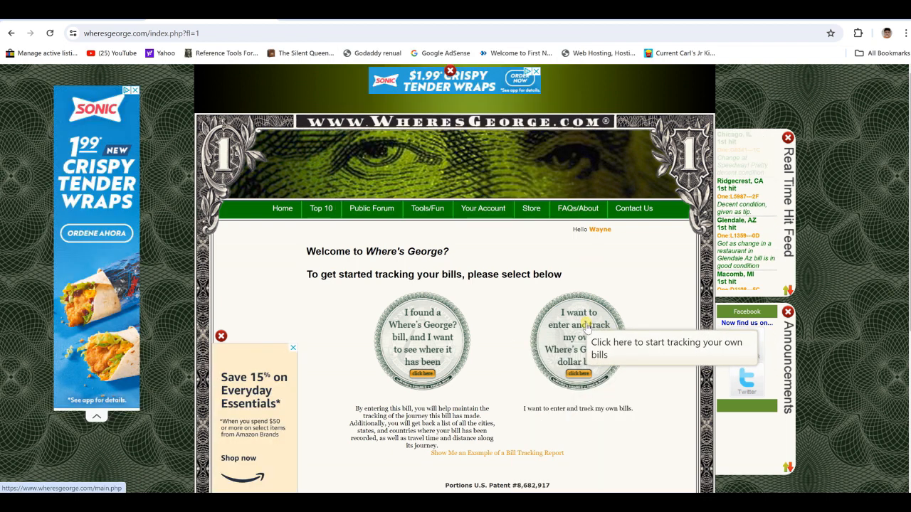
Start entering your own bill and set its series to 2013.
{"action": "left_click", "coordinate": [588, 347]}
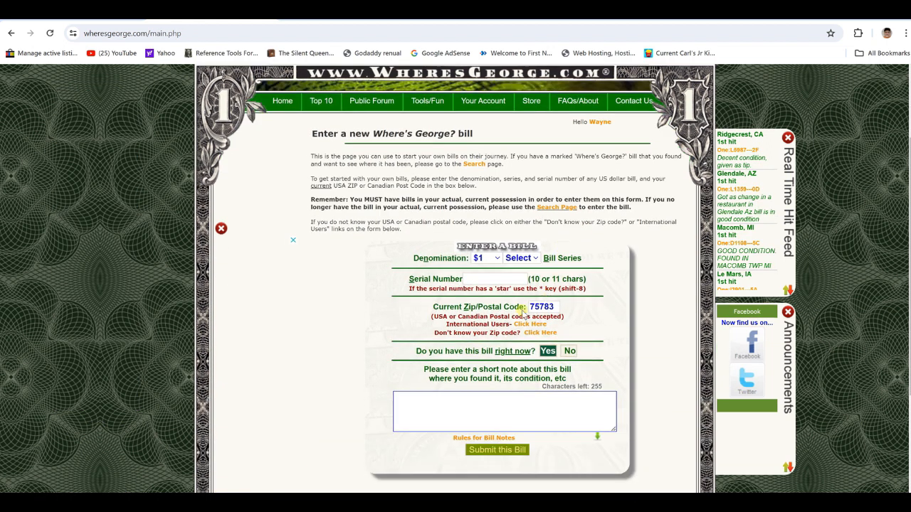
{"action": "left_click", "coordinate": [534, 259]}
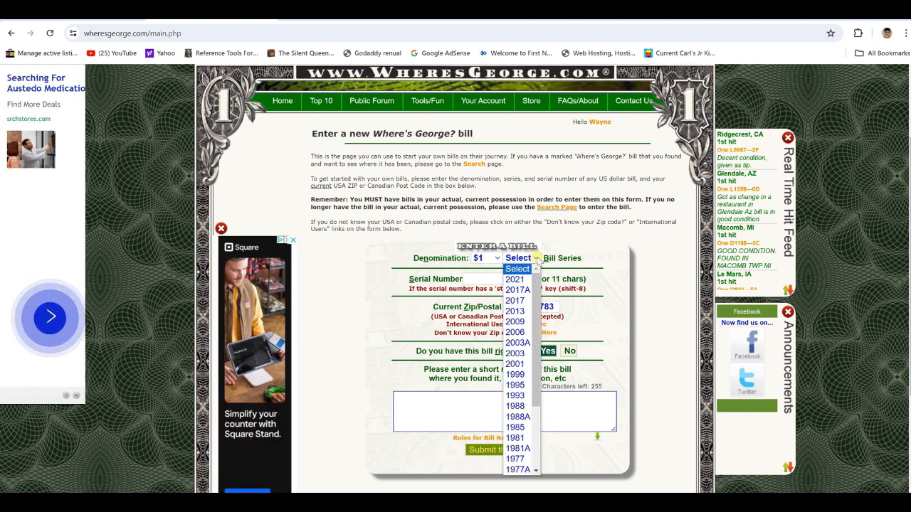
{"action": "left_click", "coordinate": [518, 311]}
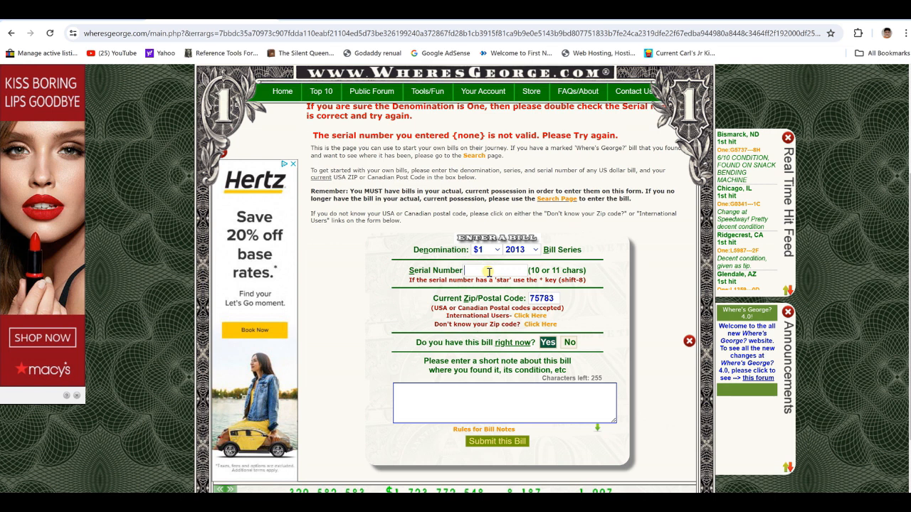
{"action": "type", "text": "f"}
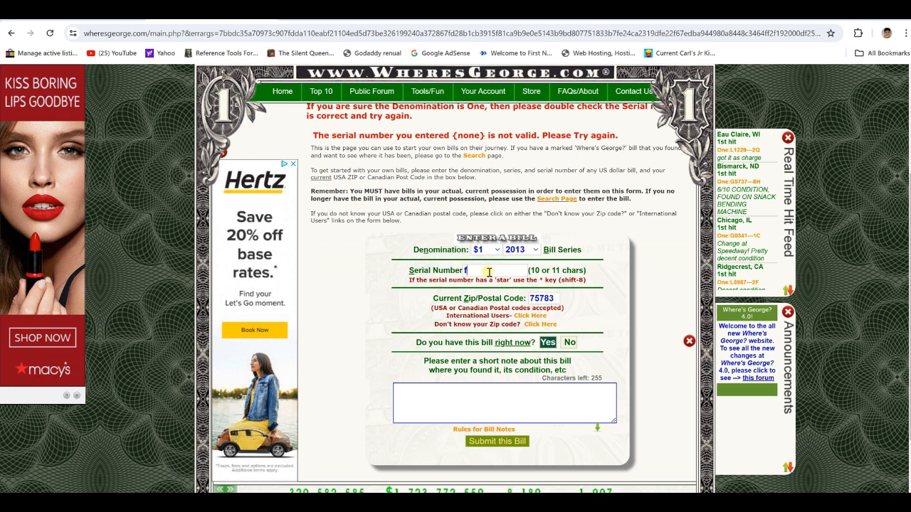
{"action": "type", "text": "30"}
{"action": "type", "text": "150872"}
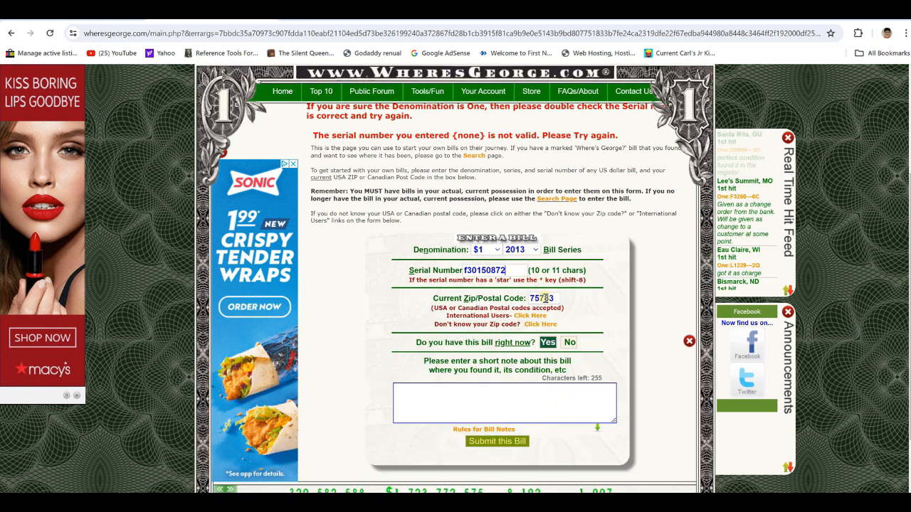
Submit the $1 Series 2013 bill with serial F30150872 and close the ad over the form.
{"action": "left_click", "coordinate": [509, 441]}
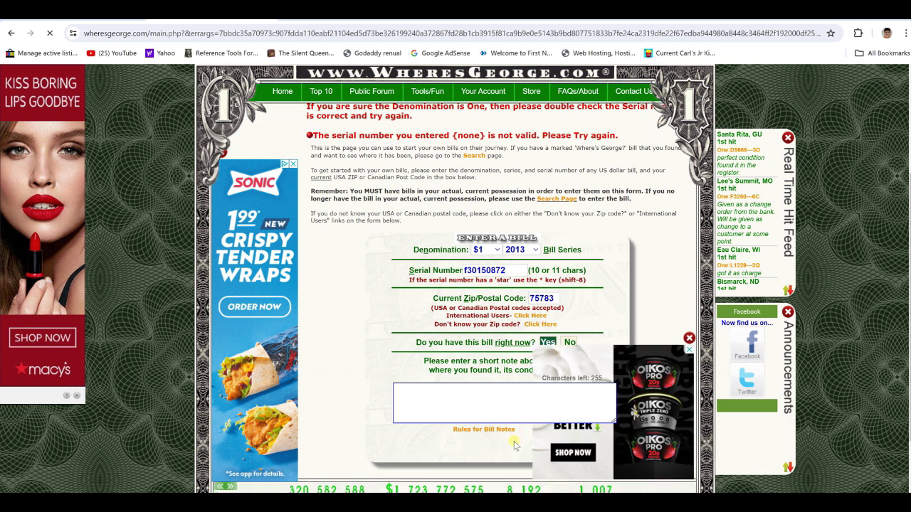
{"action": "left_click", "coordinate": [688, 337]}
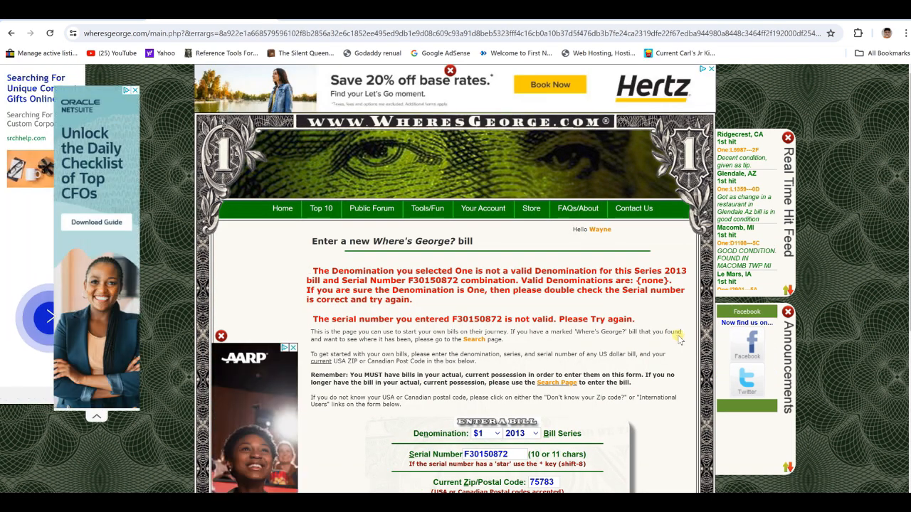
{"action": "scroll", "coordinate": [677, 340], "scroll_direction": "down", "scroll_amount": 2}
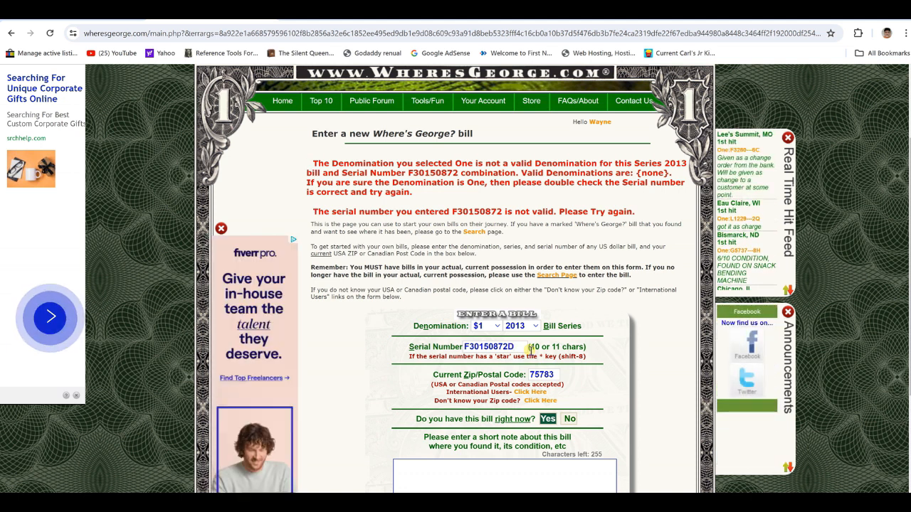
{"action": "scroll", "coordinate": [530, 426], "scroll_direction": "down", "scroll_amount": 2}
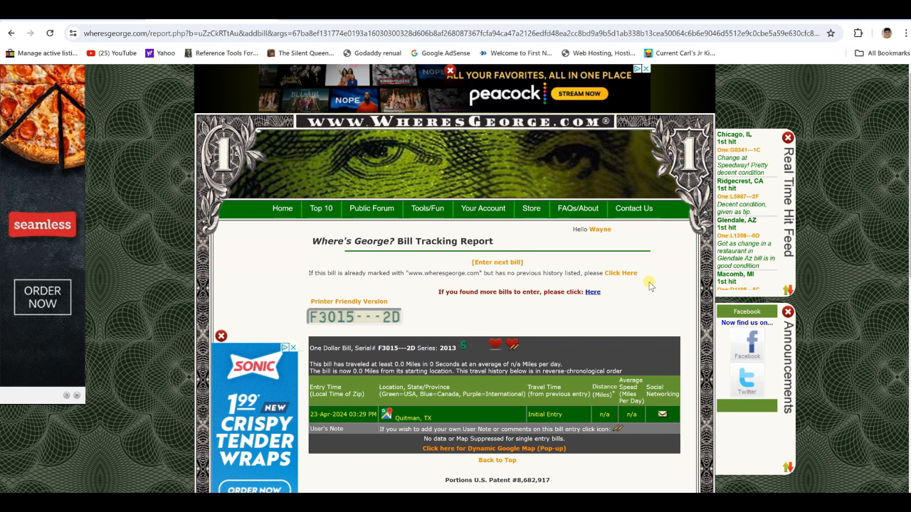
{"action": "scroll", "coordinate": [649, 283], "scroll_direction": "down", "scroll_amount": 2}
{"action": "scroll", "coordinate": [649, 283], "scroll_direction": "down", "scroll_amount": 2}
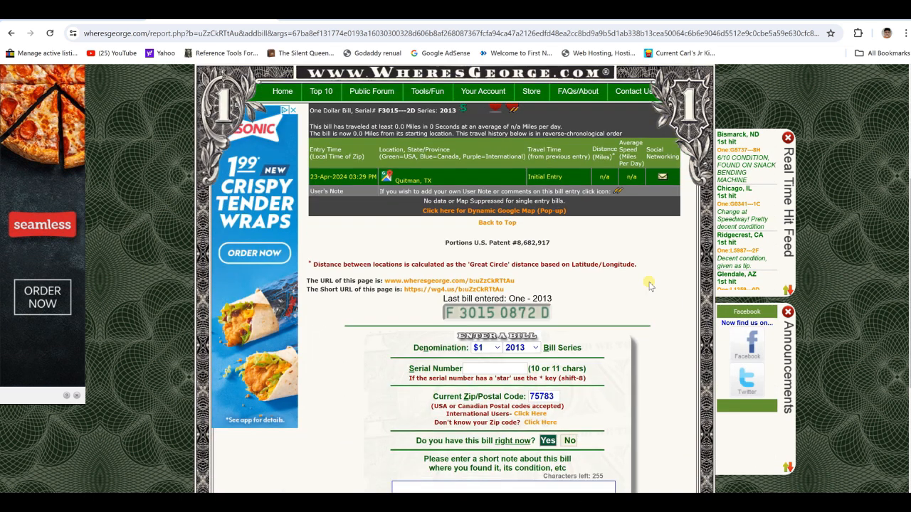
{"action": "scroll", "coordinate": [649, 283], "scroll_direction": "down", "scroll_amount": 5}
{"action": "scroll", "coordinate": [649, 283], "scroll_direction": "down", "scroll_amount": 3}
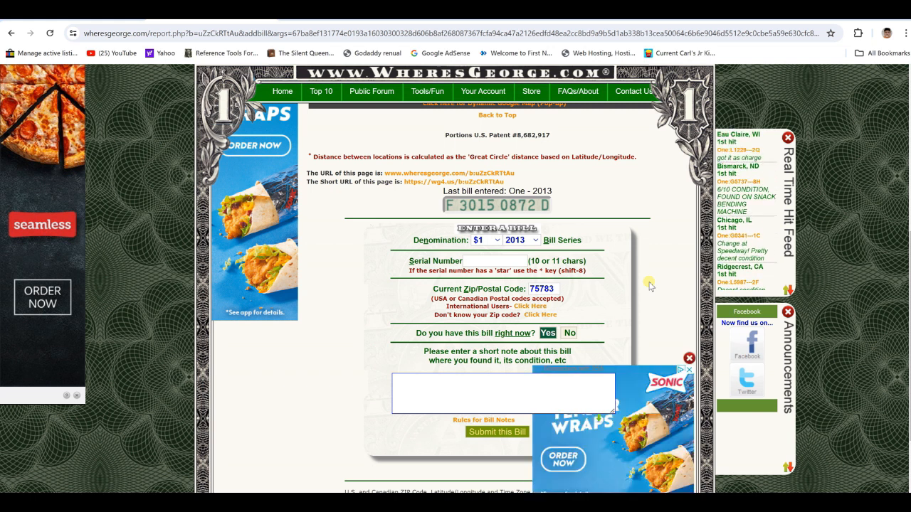
Enter a $1 Series 2017 bill with serial K05452409E and submit it for its tracking report.
{"action": "left_click", "coordinate": [536, 242]}
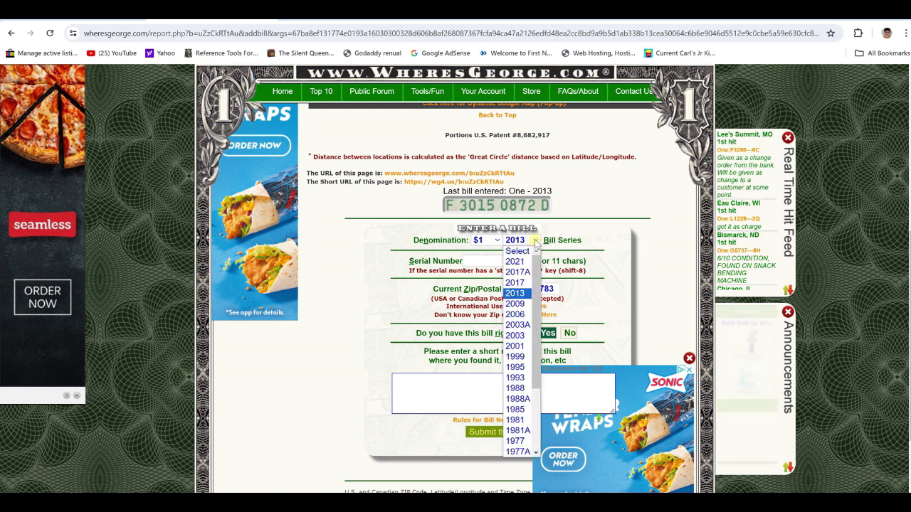
{"action": "left_click", "coordinate": [515, 282]}
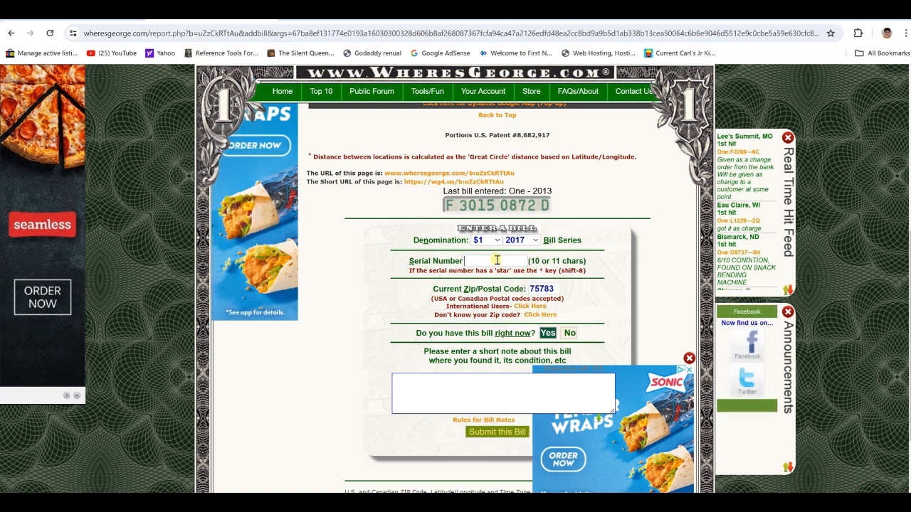
{"action": "left_click", "coordinate": [497, 261]}
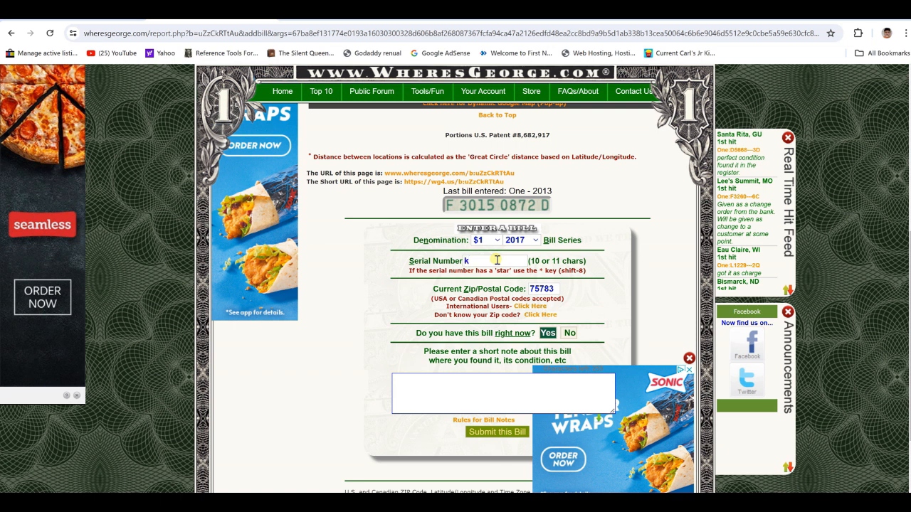
{"action": "type", "text": "05"}
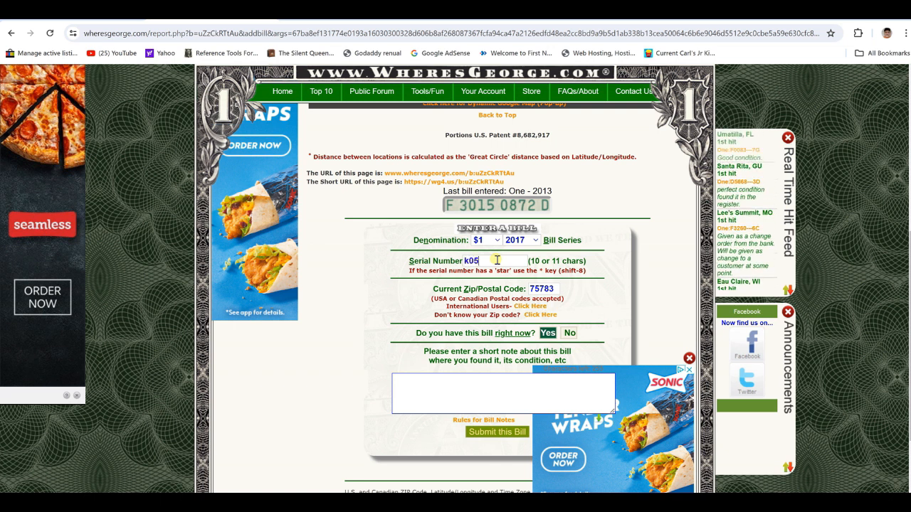
{"action": "type", "text": "4524"}
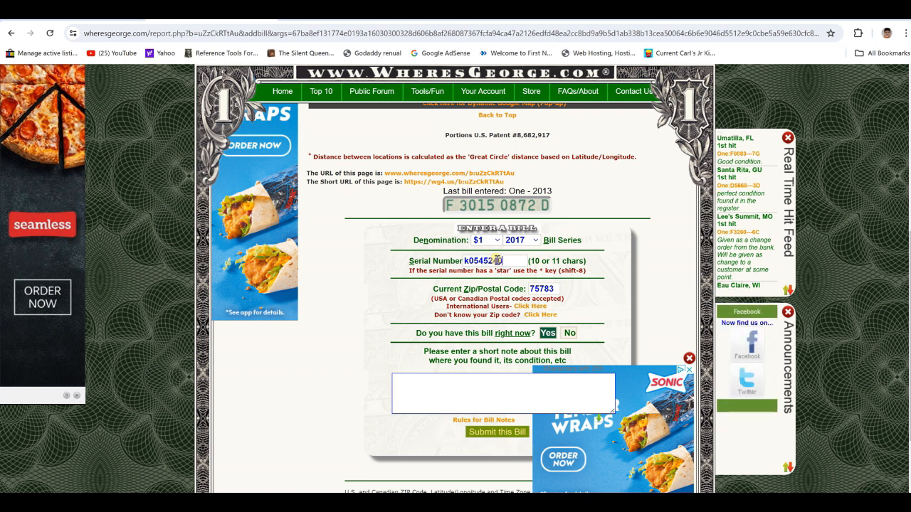
{"action": "type", "text": "09e"}
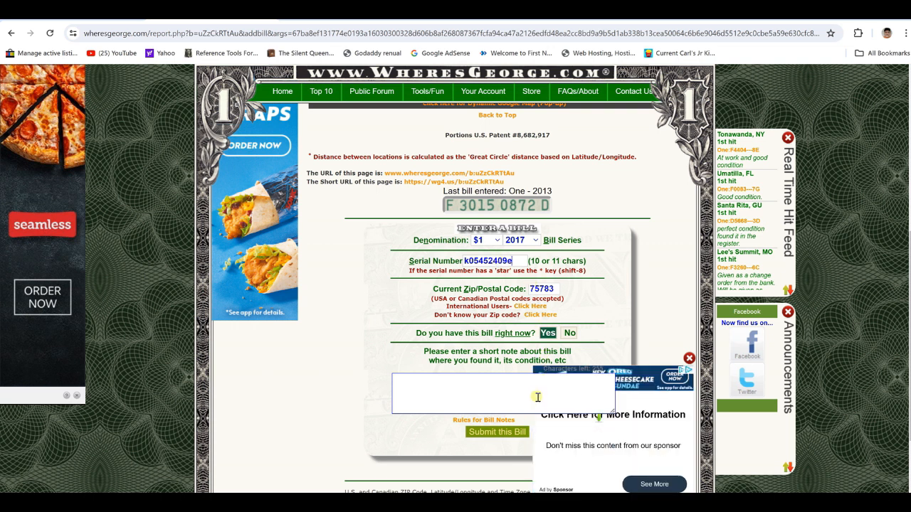
{"action": "left_click", "coordinate": [496, 432]}
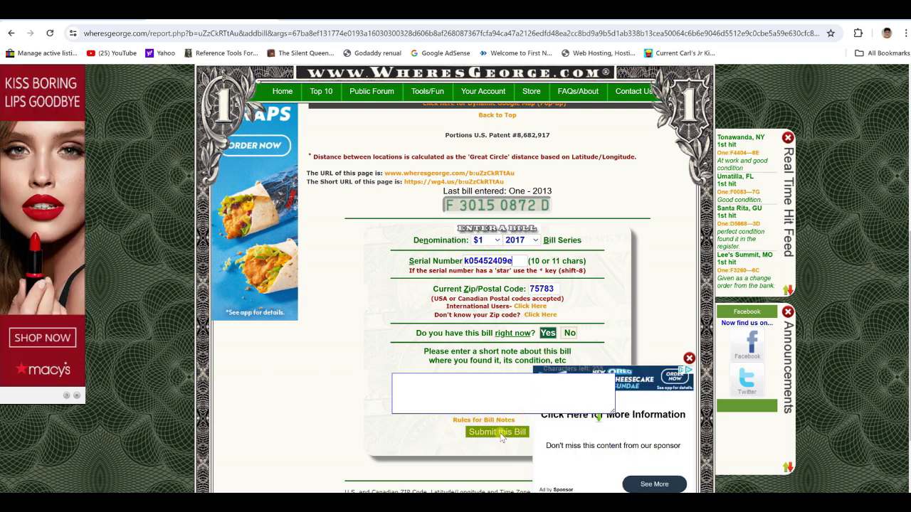
{"action": "left_click", "coordinate": [689, 355]}
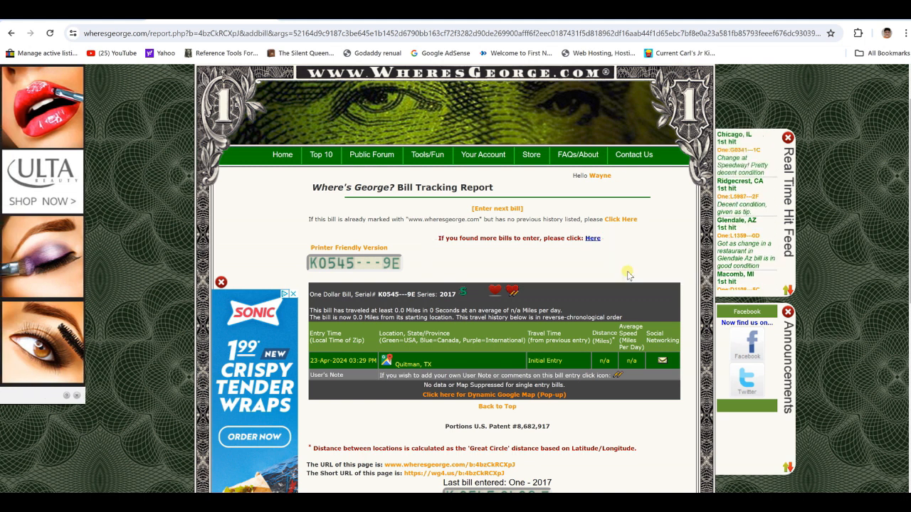
{"action": "scroll", "coordinate": [629, 274], "scroll_direction": "down", "scroll_amount": 1}
{"action": "scroll", "coordinate": [628, 275], "scroll_direction": "down", "scroll_amount": 1}
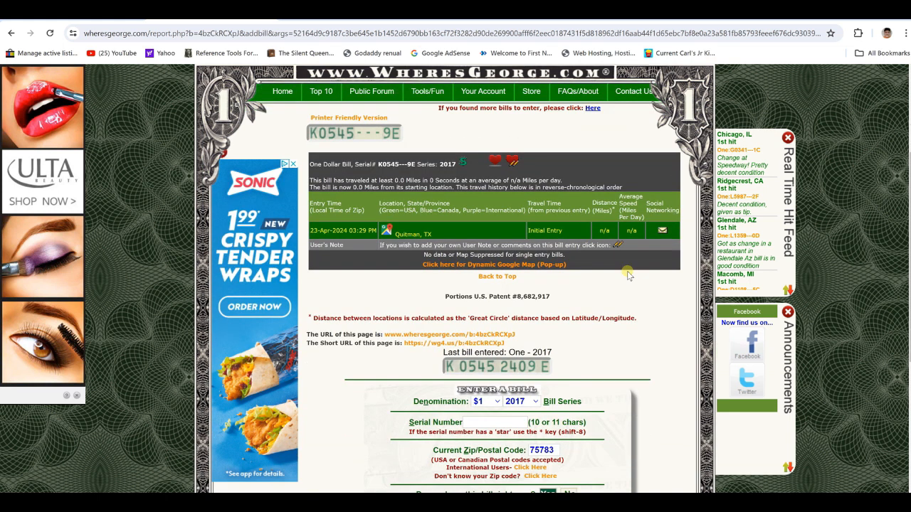
{"action": "scroll", "coordinate": [629, 274], "scroll_direction": "up", "scroll_amount": 5}
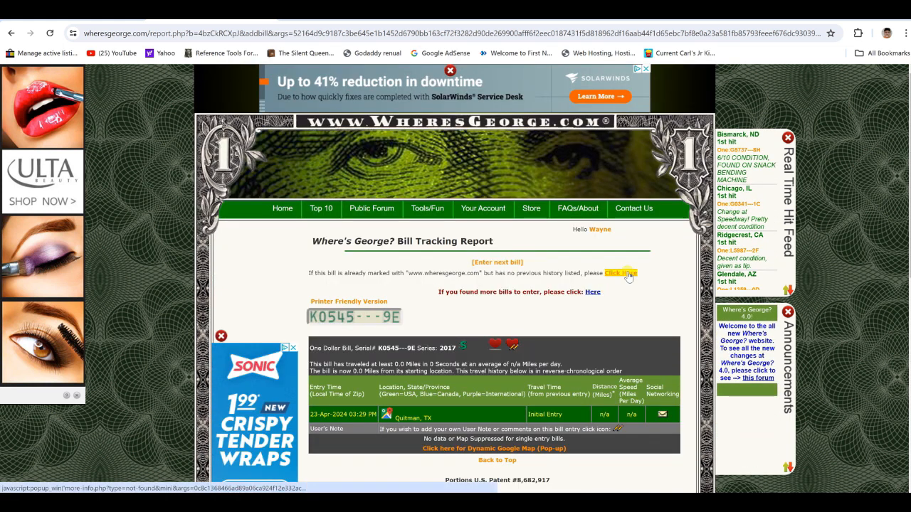